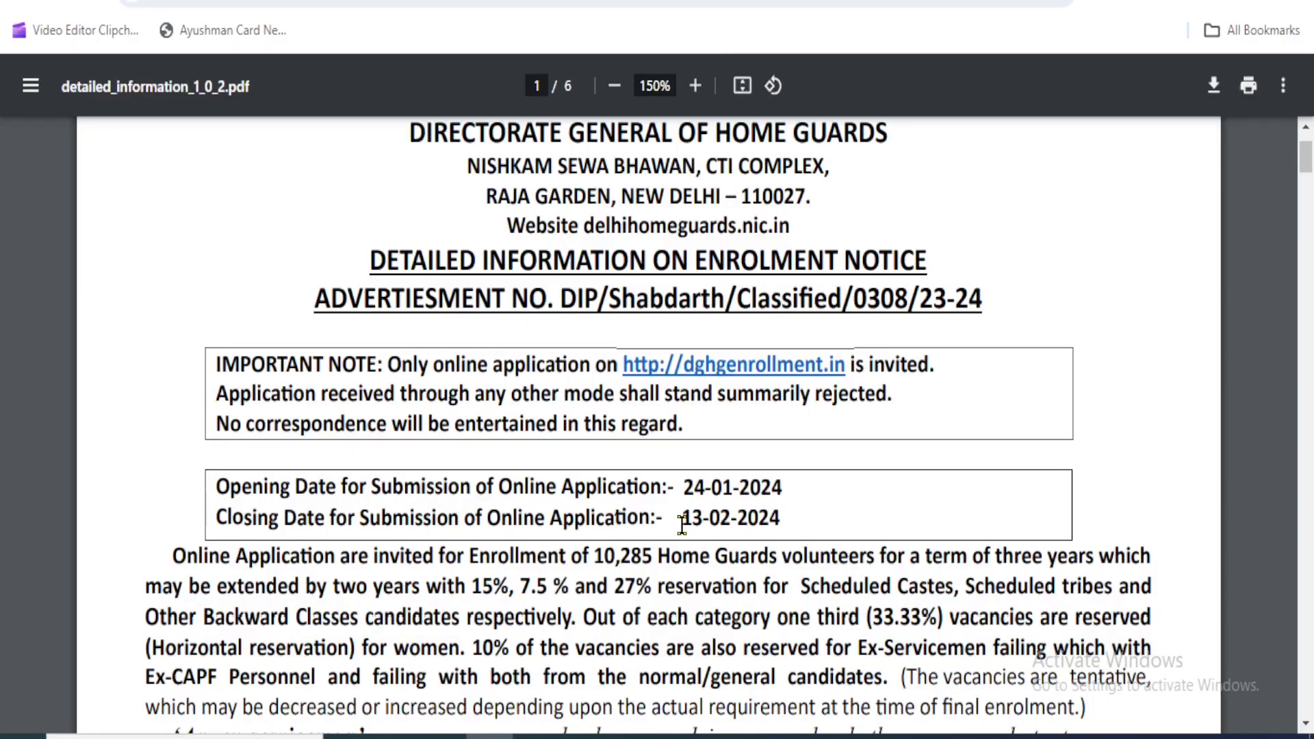
Step: Review the opening and closing dates for online application submission in the enrolment notice
left_click_drag(682, 524, 774, 522)
left_click(821, 517)
left_click_drag(682, 519, 788, 517)
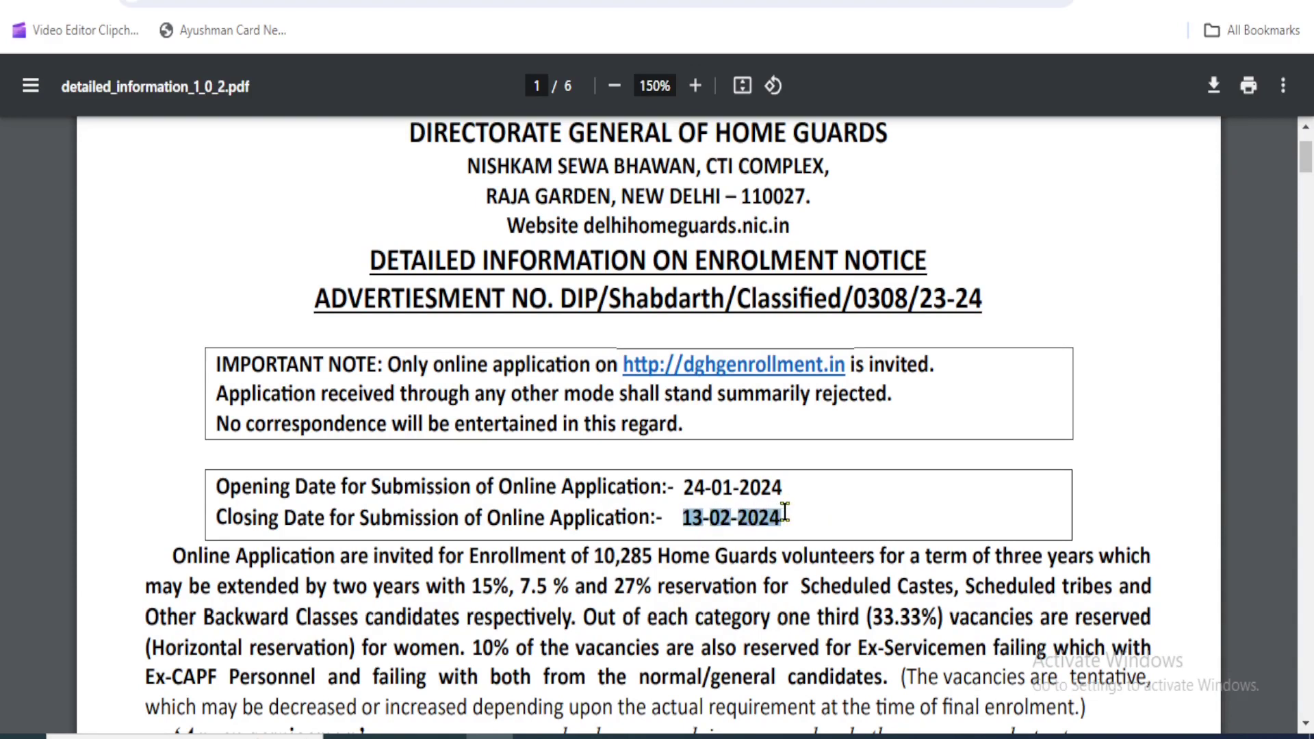
left_click(837, 505)
left_click_drag(686, 487, 774, 484)
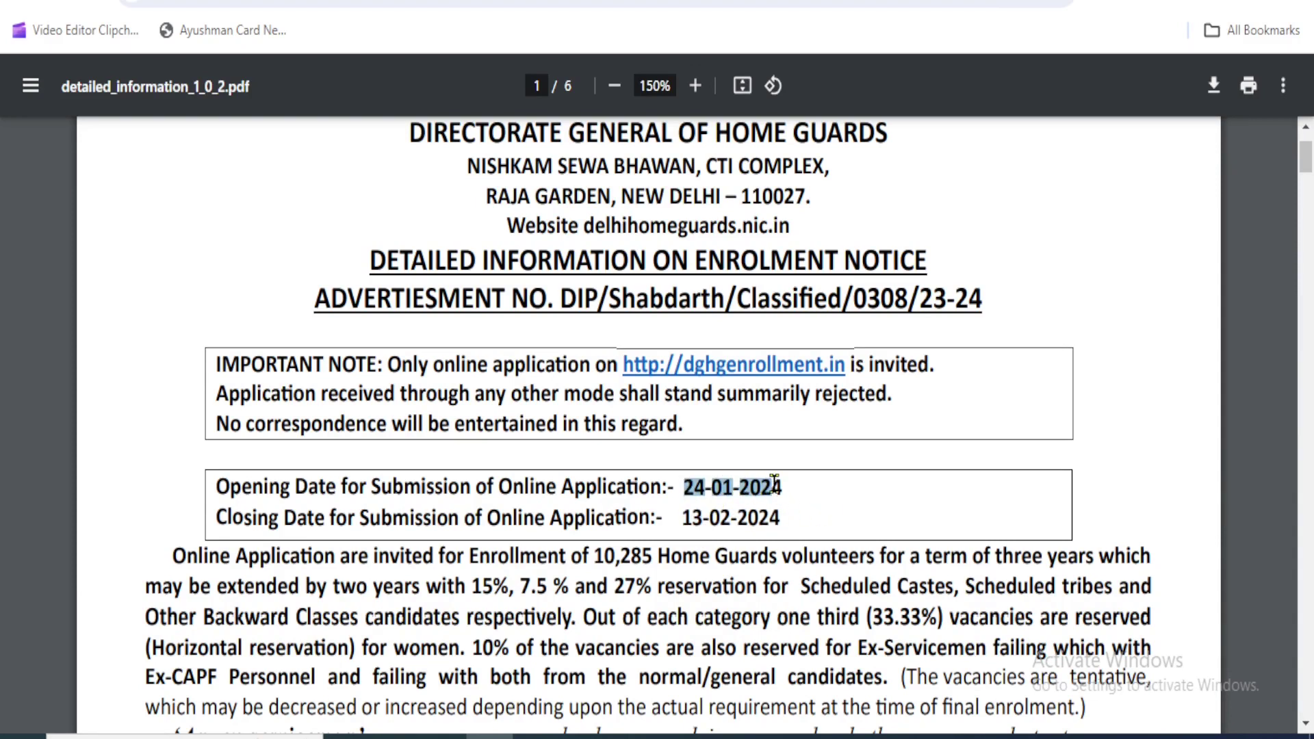
left_click(834, 495)
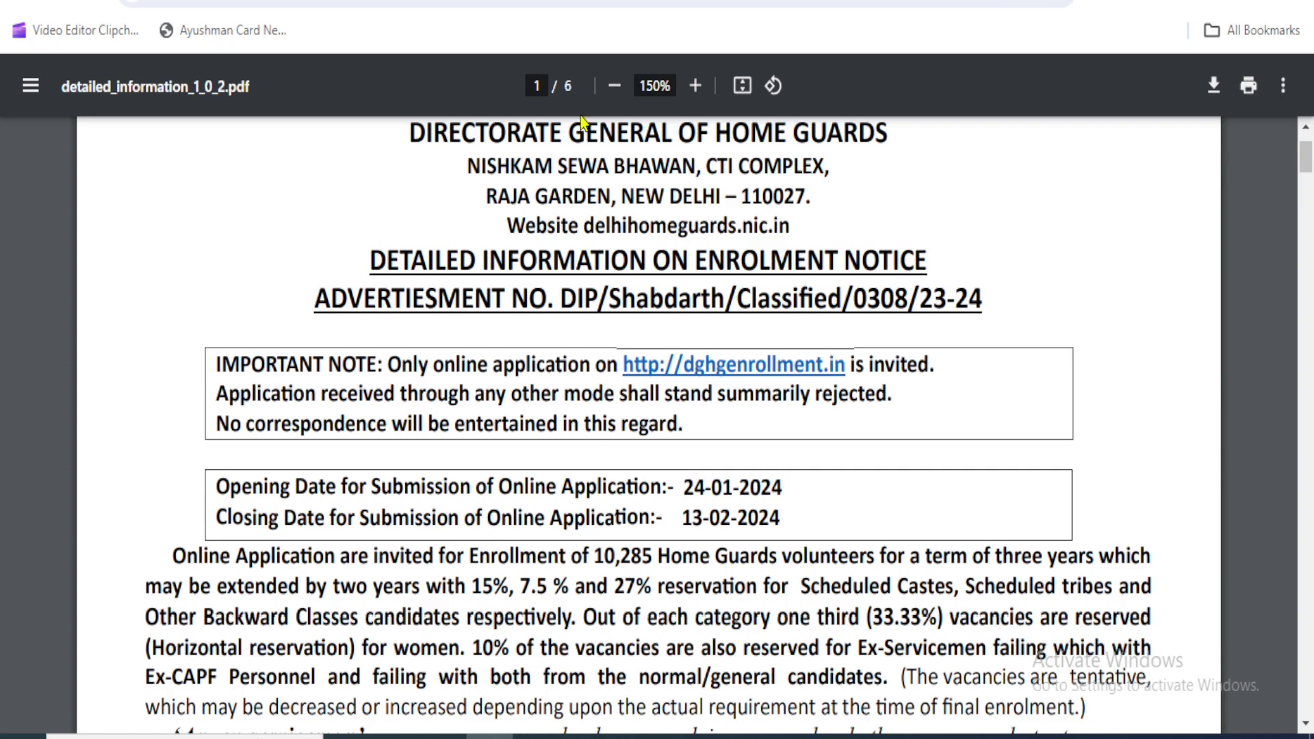
Step: Switch to the Delhi Home Guards enrollment site and open its online application registration form
key("ctrl+Tab")
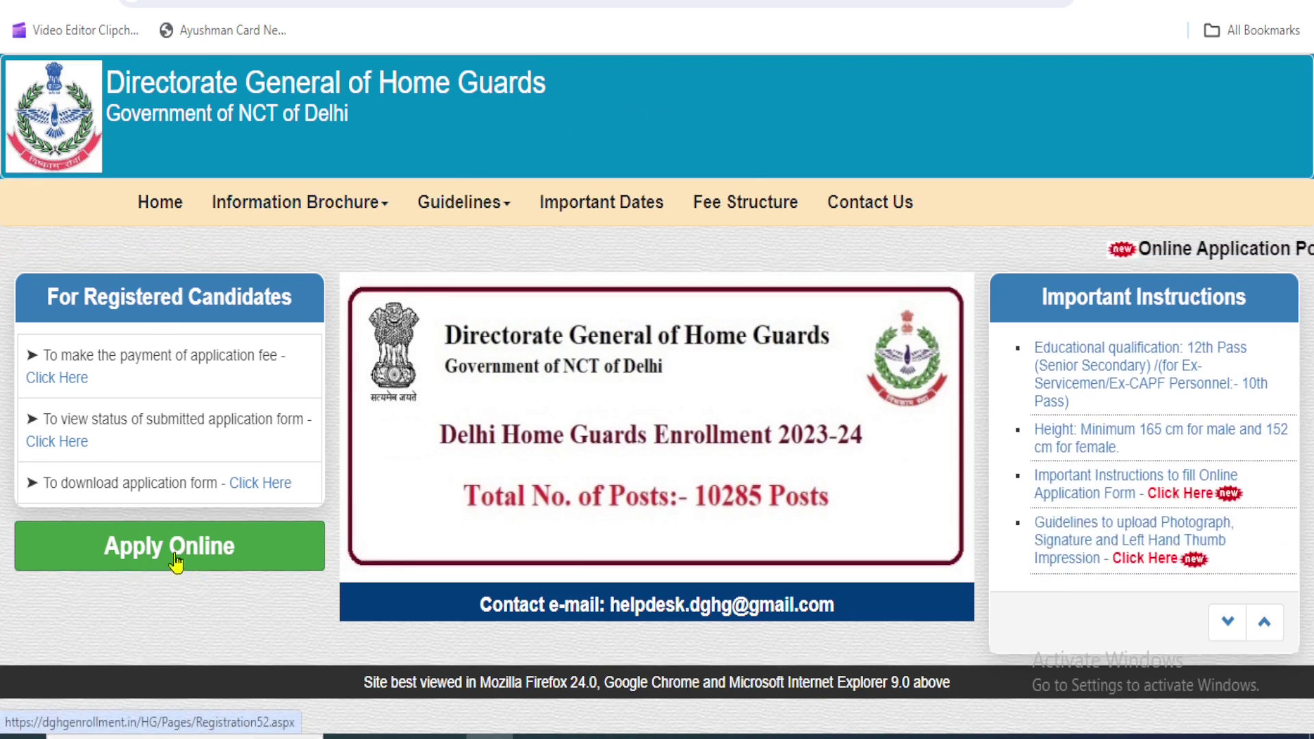
left_click(180, 557)
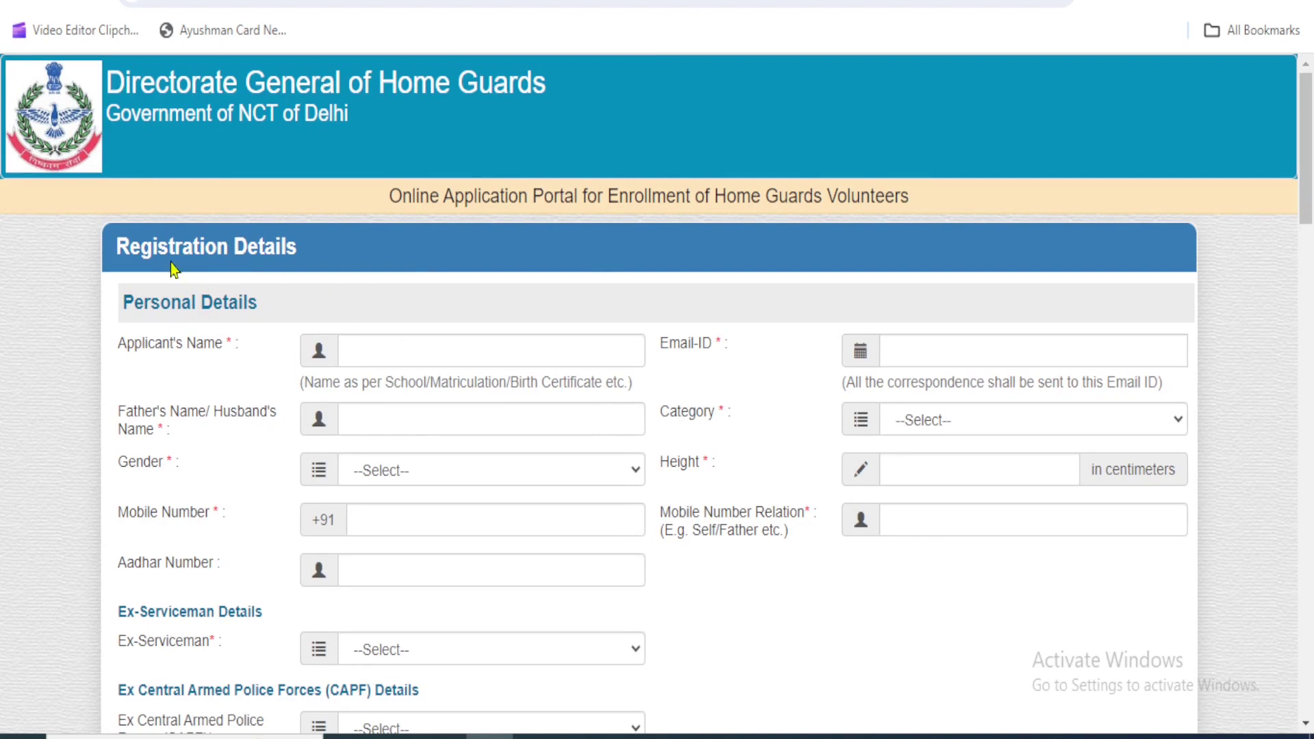
left_click_drag(120, 250, 227, 246)
scroll(1299, 241, "down", 2)
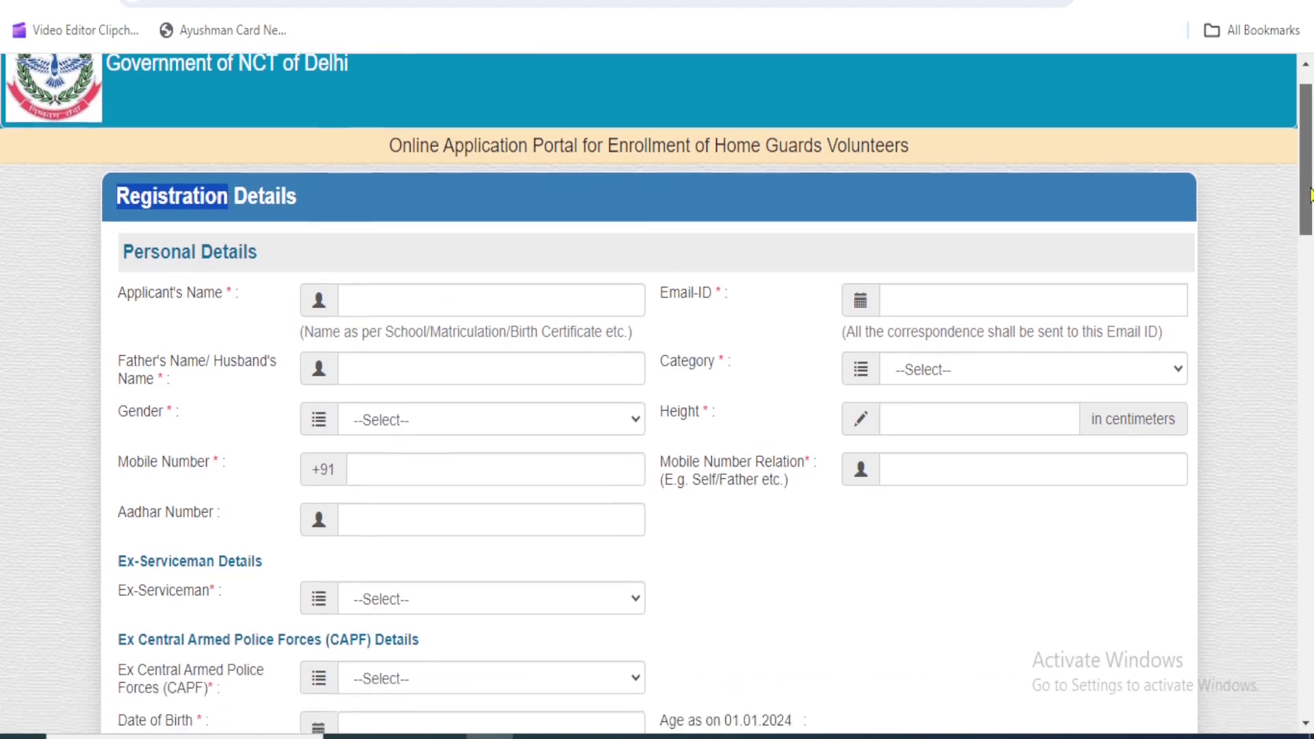
Step: Examine the Applicant's Name field and the note on which documents the name must match
left_click_drag(120, 236, 156, 231)
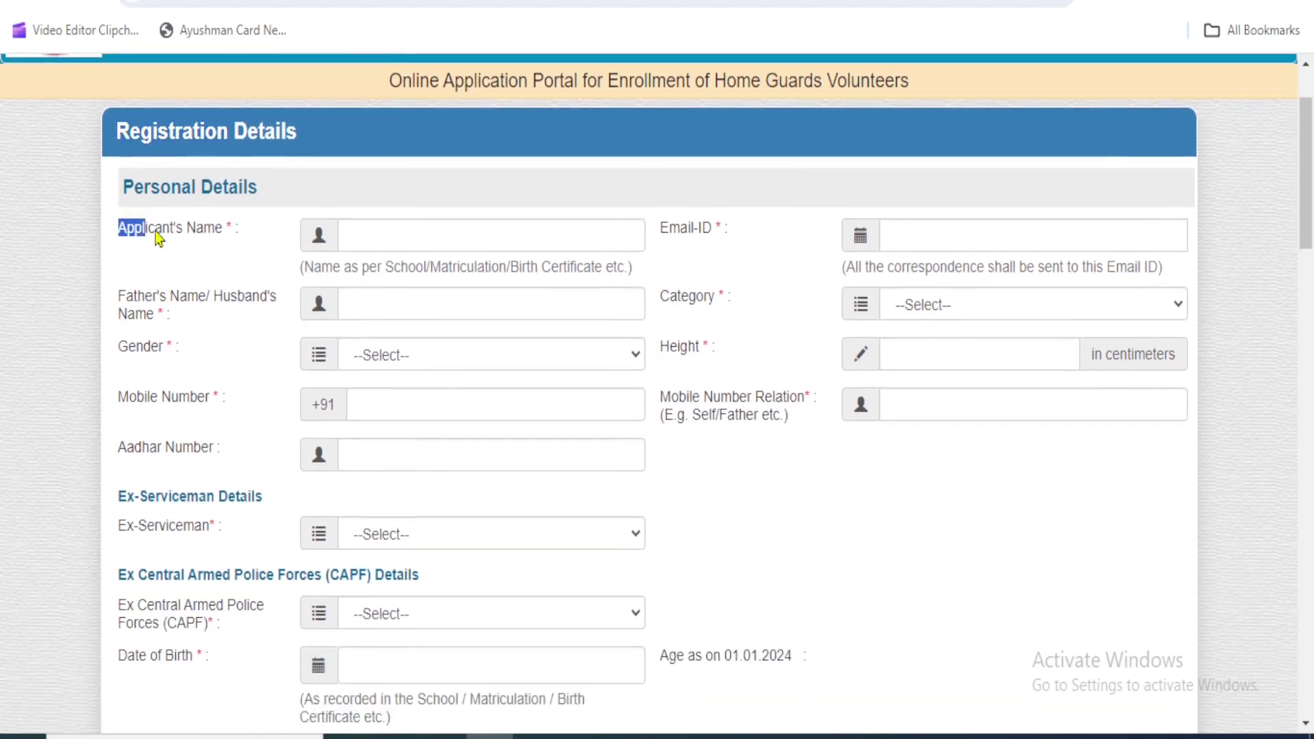
left_click(401, 228)
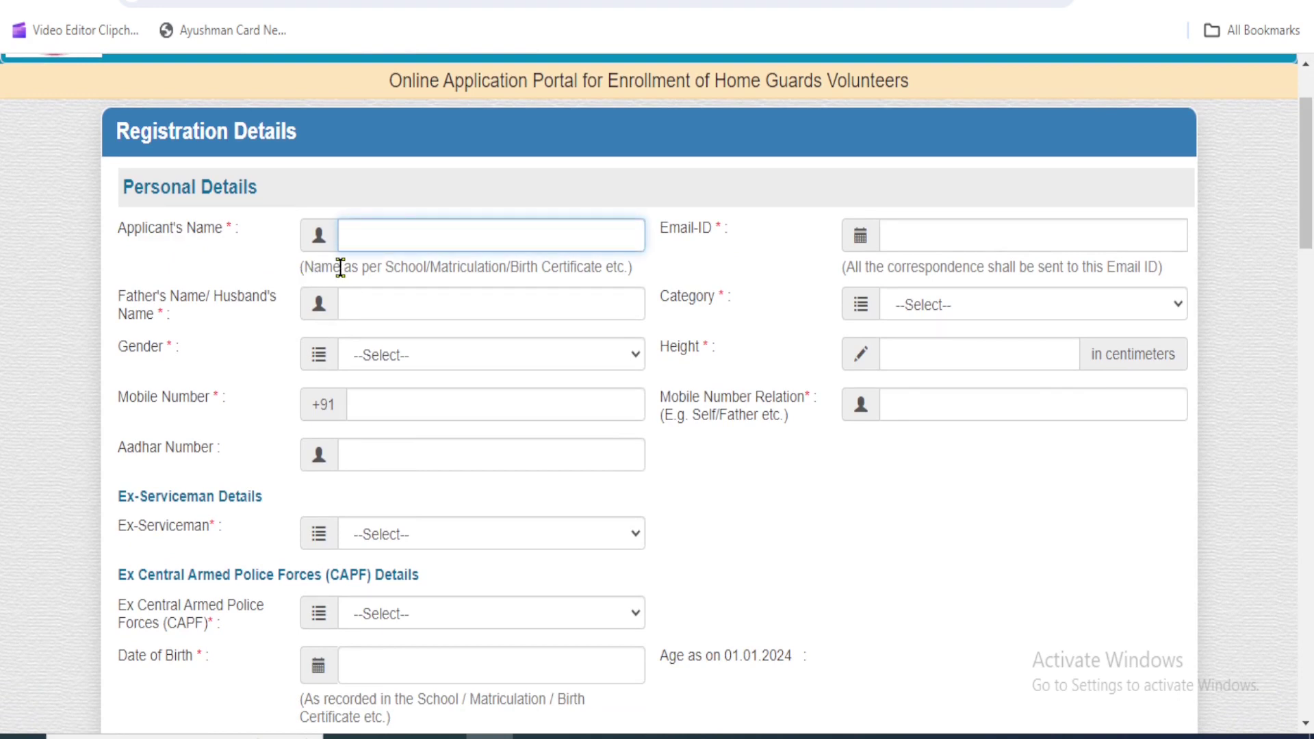
left_click_drag(381, 268, 600, 266)
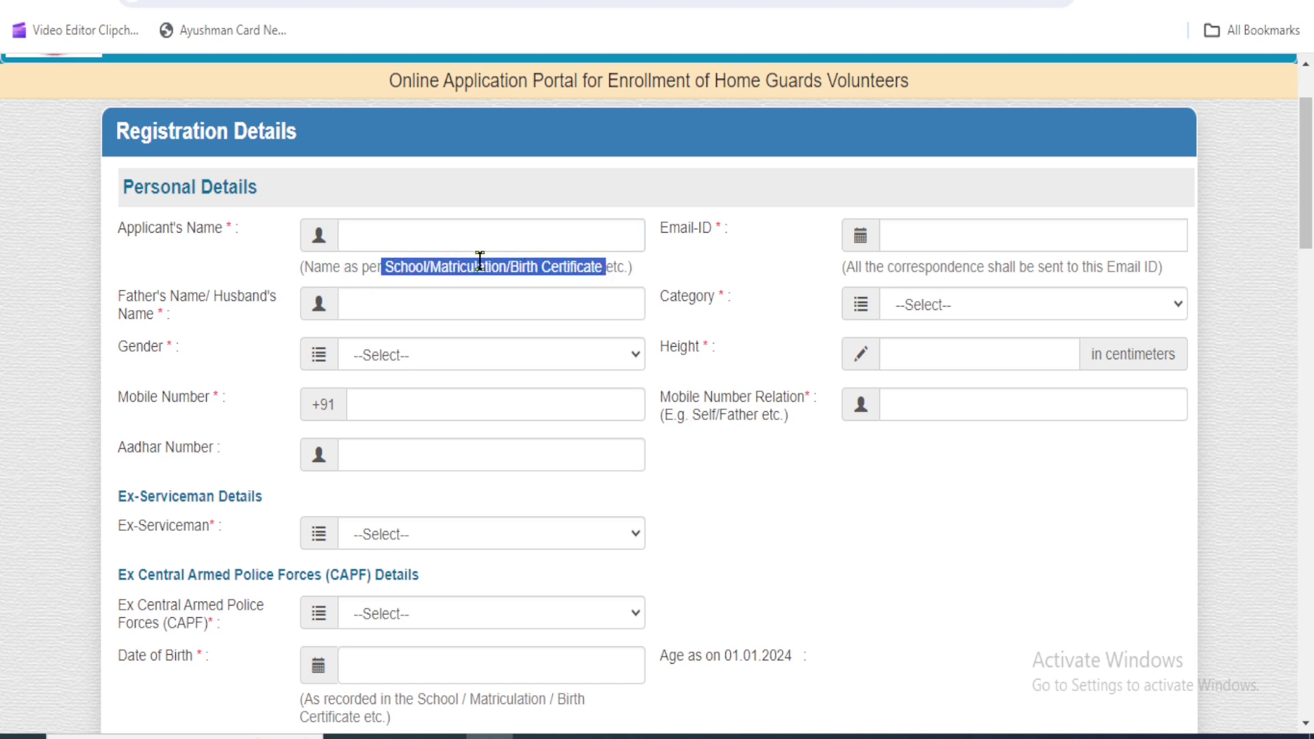
left_click_drag(394, 267, 473, 266)
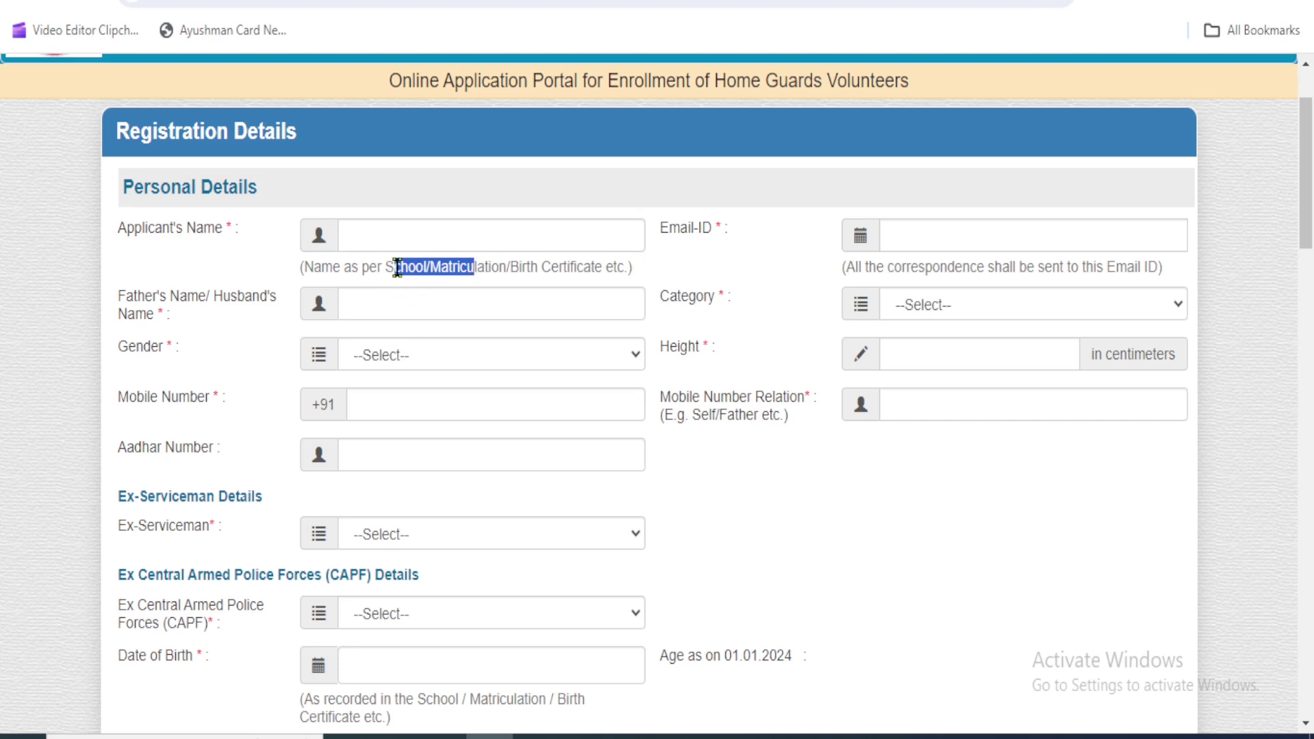
left_click_drag(397, 267, 616, 267)
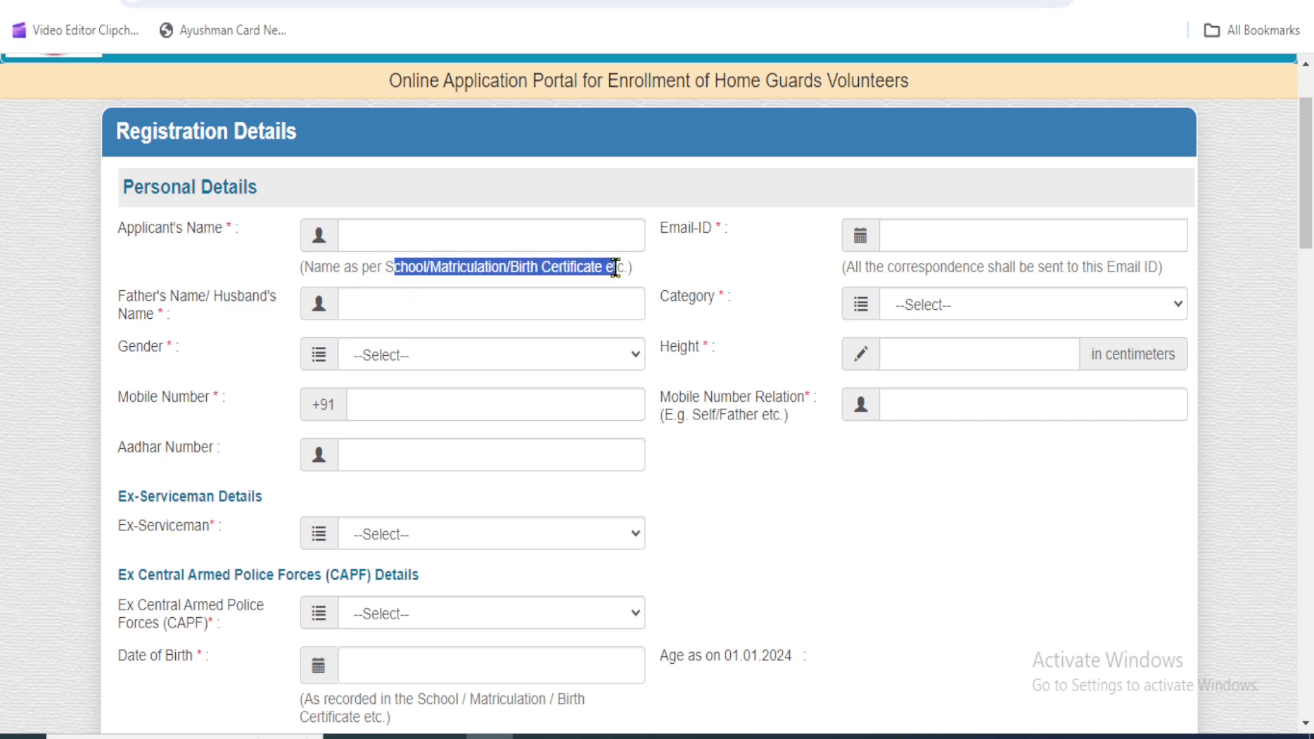
left_click(370, 230)
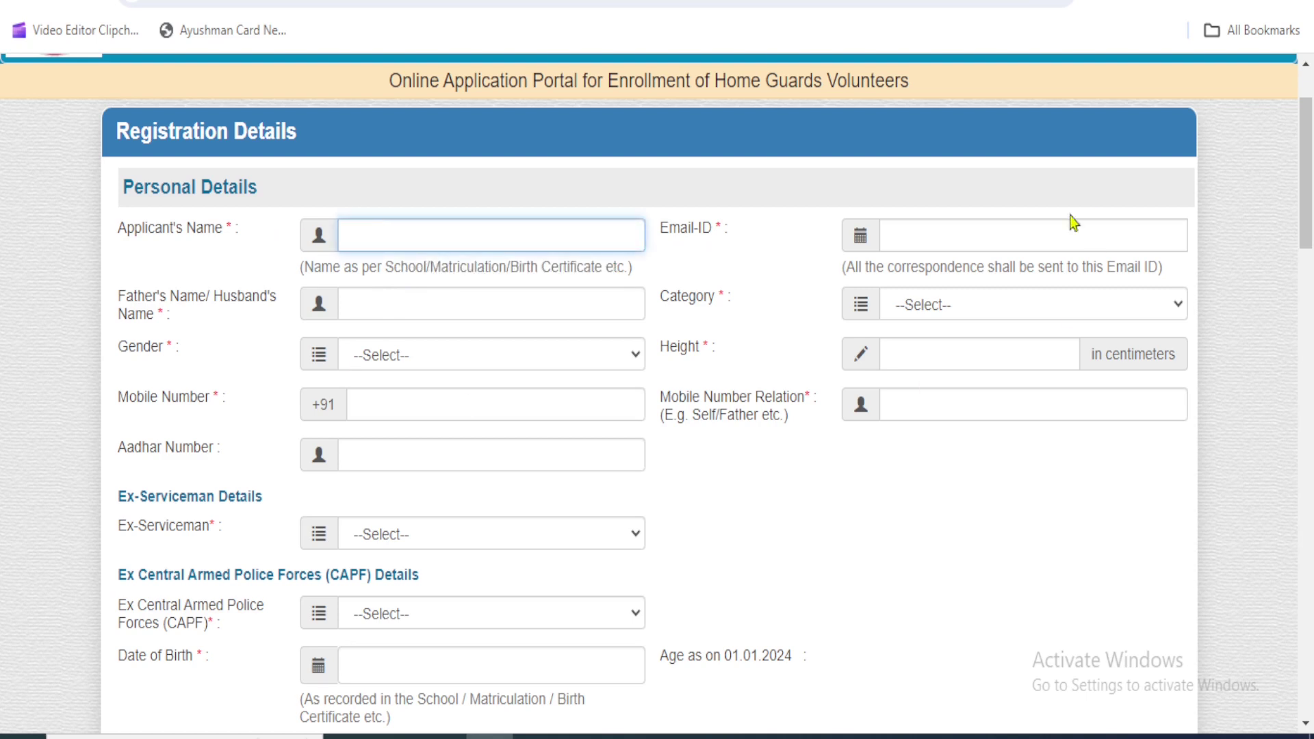
Step: Set the applicant's category to GENERAL and gender to MALE in the personal details
left_click(938, 237)
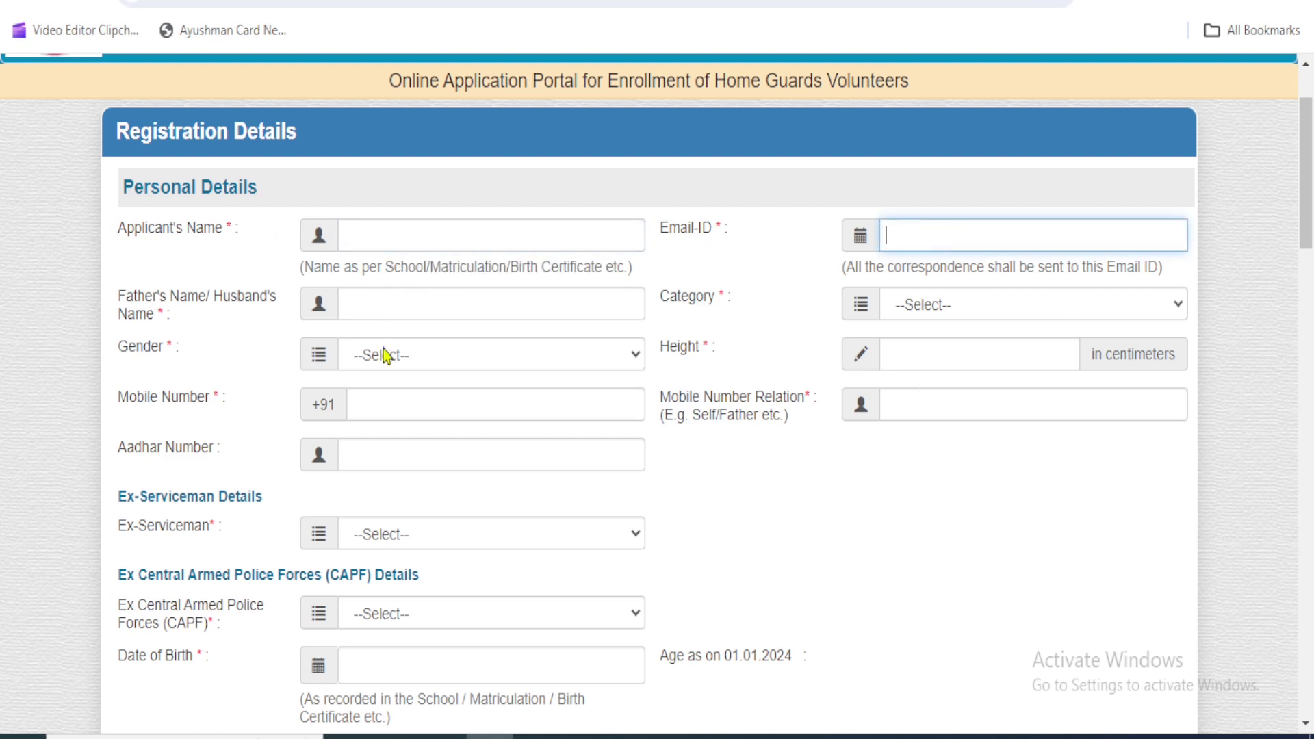
left_click(432, 298)
left_click(990, 308)
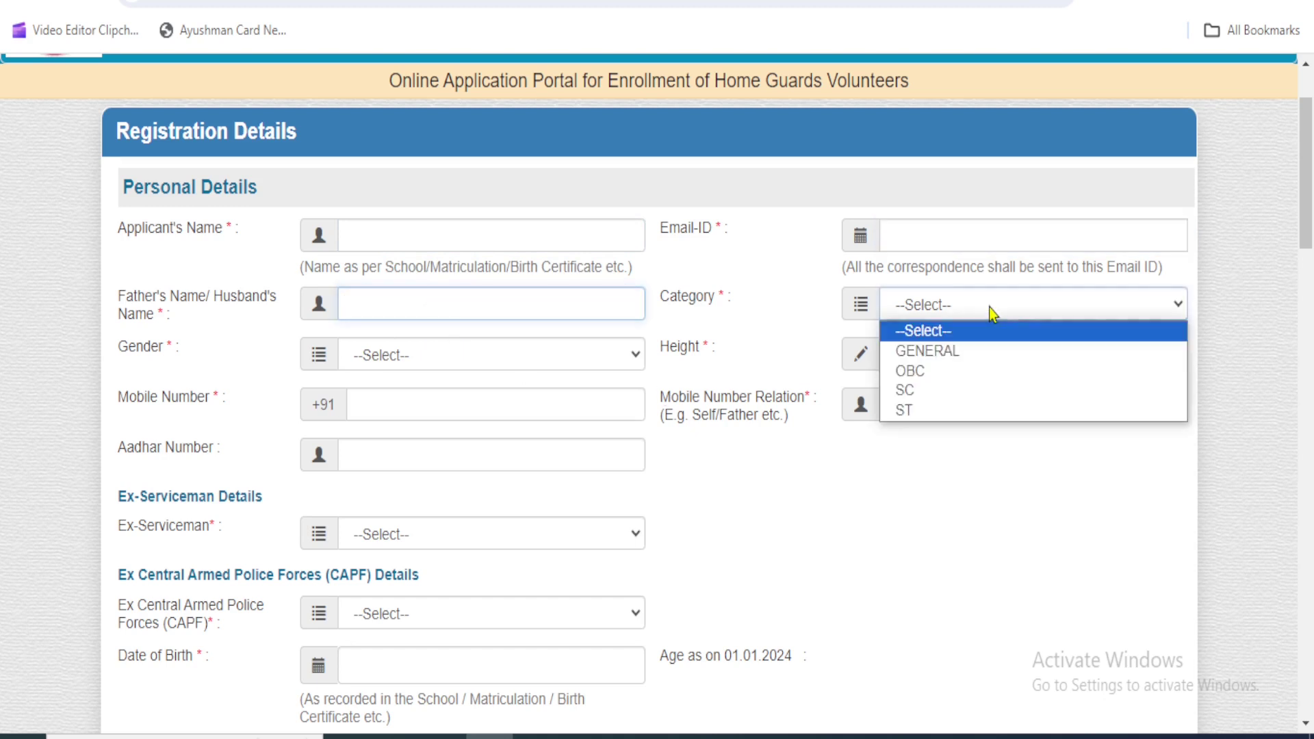
left_click(986, 351)
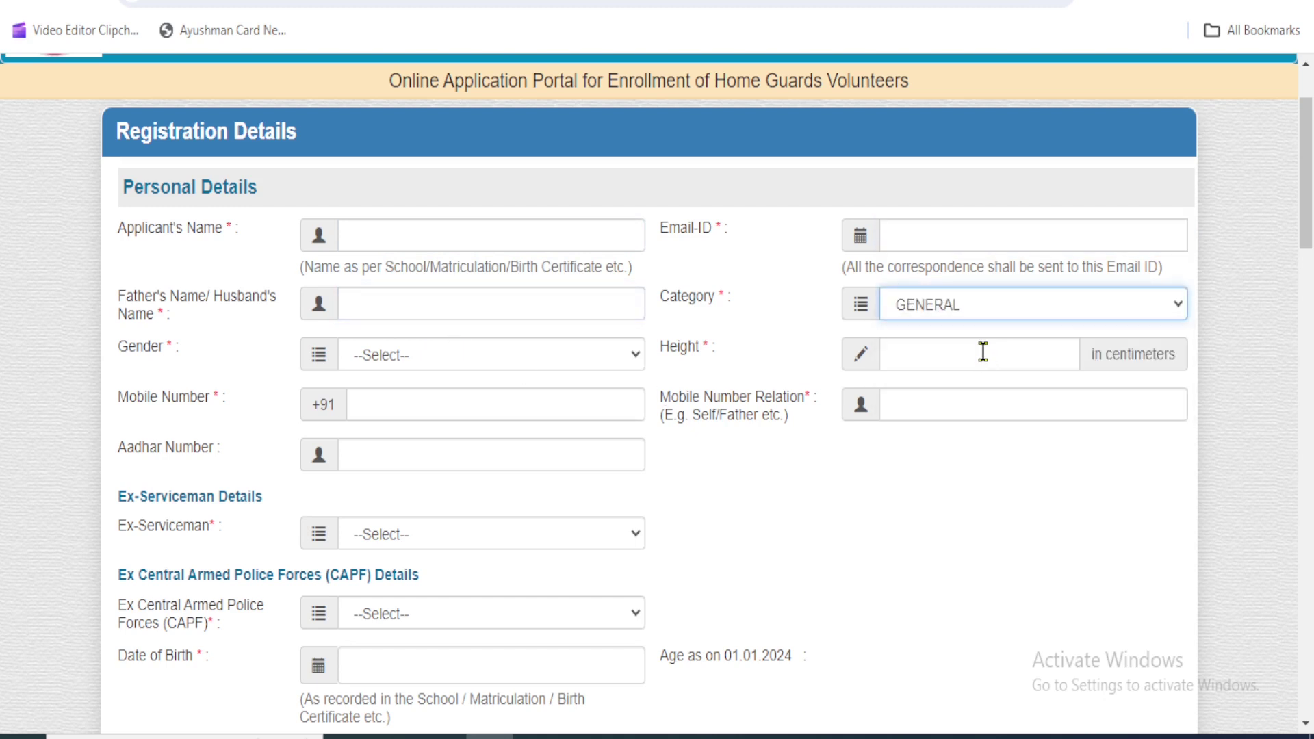
left_click(455, 356)
left_click(462, 403)
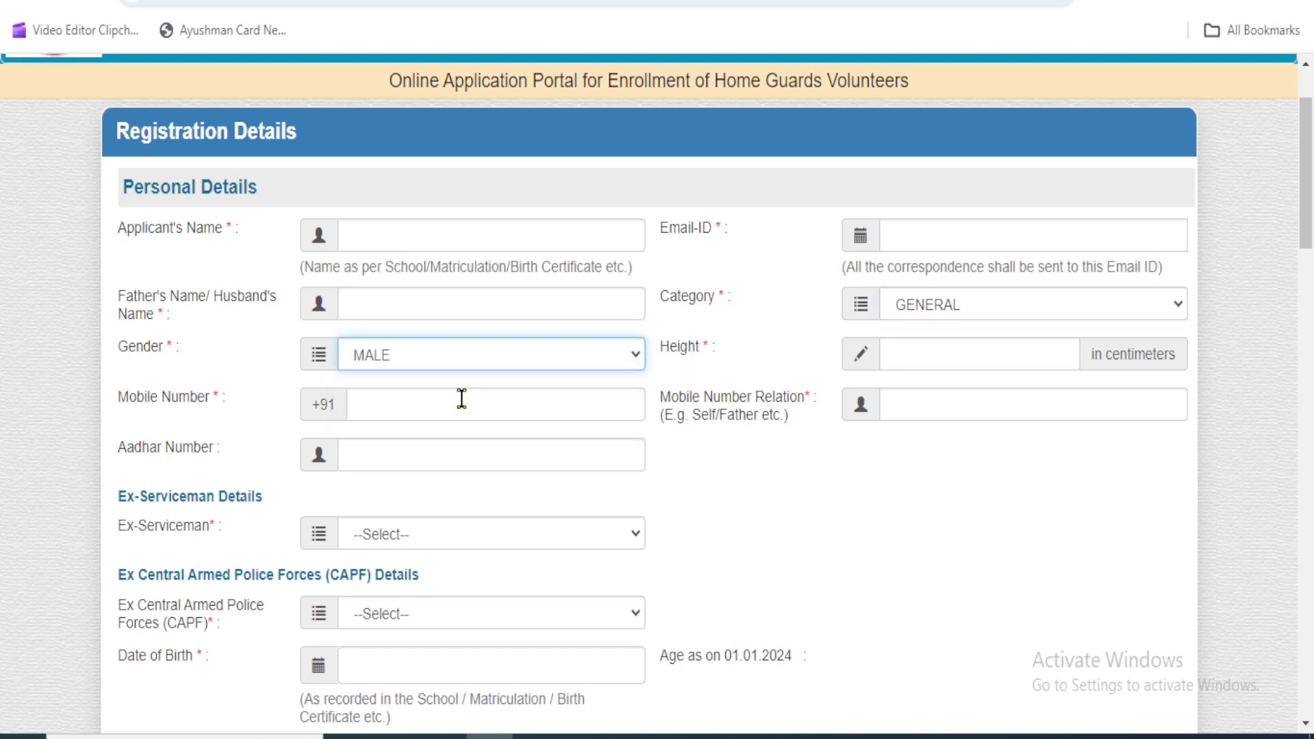
Step: Go through the Height, Mobile Number, Mobile Number Relation and Aadhar Number fields without filling them
left_click(941, 348)
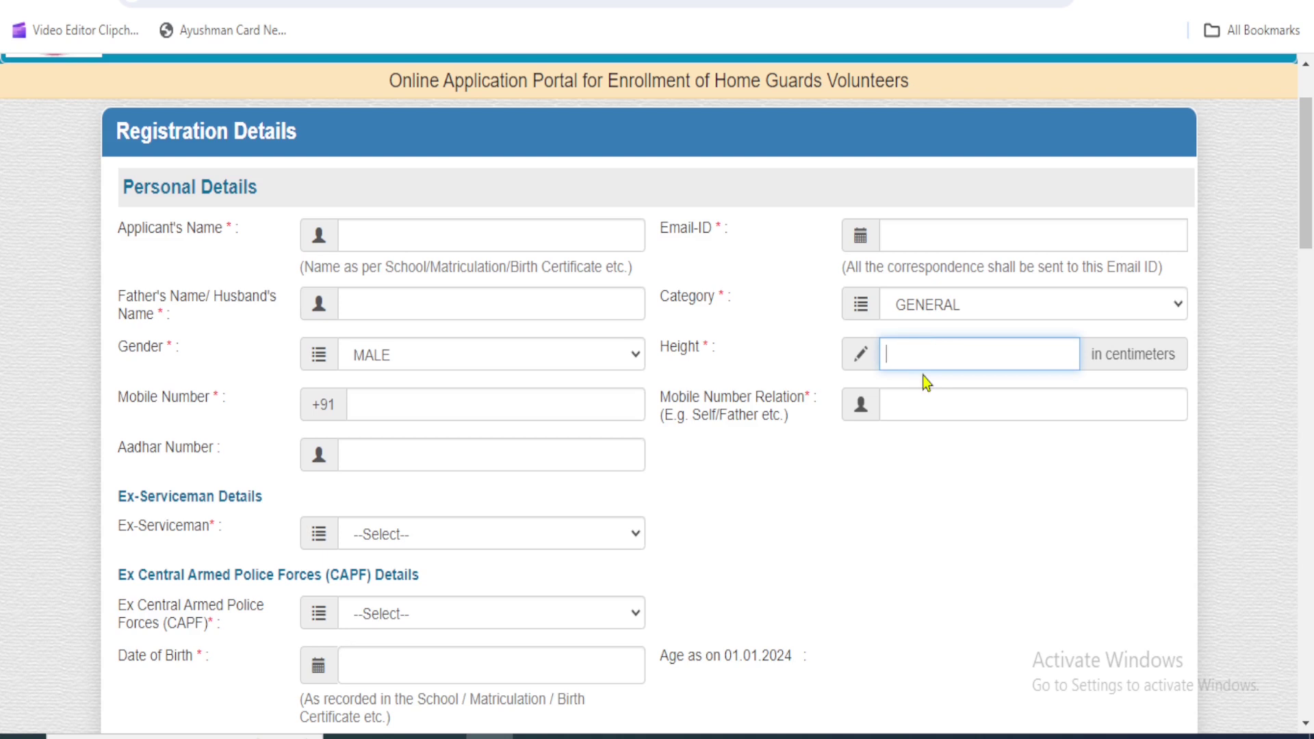
left_click(431, 407)
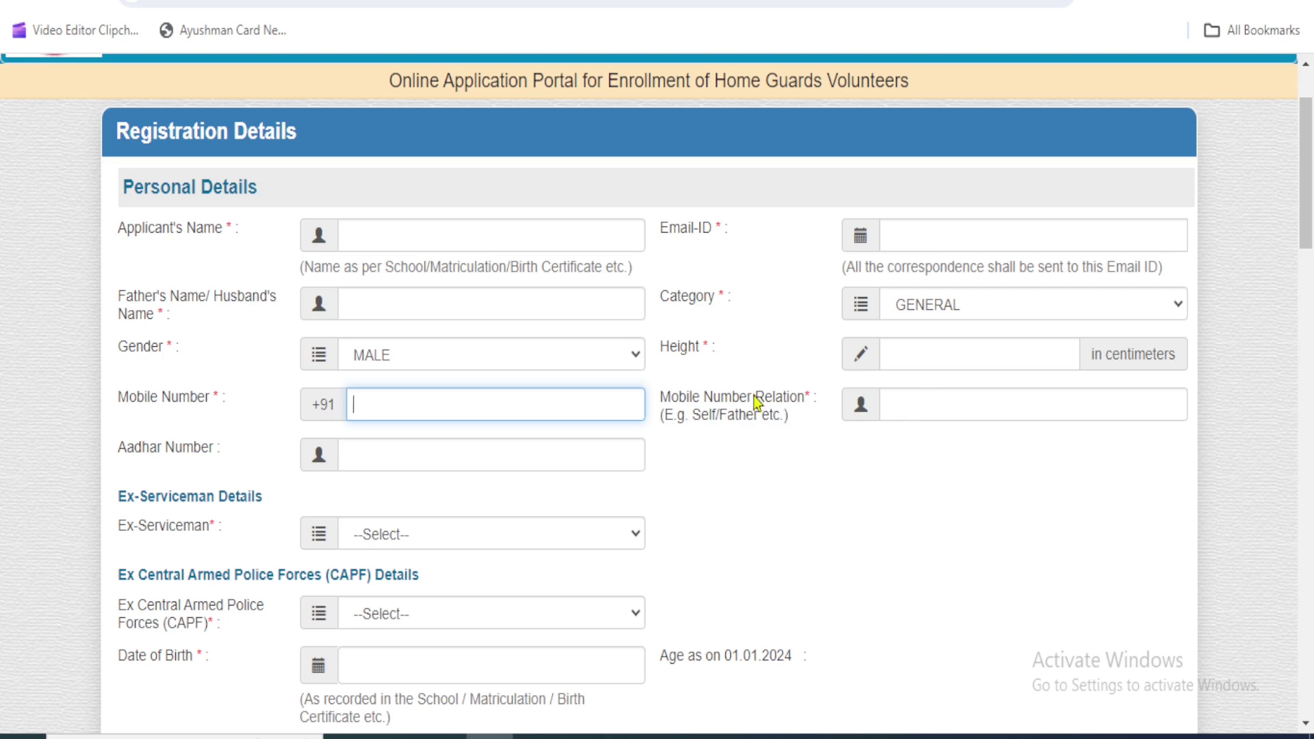
left_click_drag(755, 397, 782, 399)
left_click(923, 409)
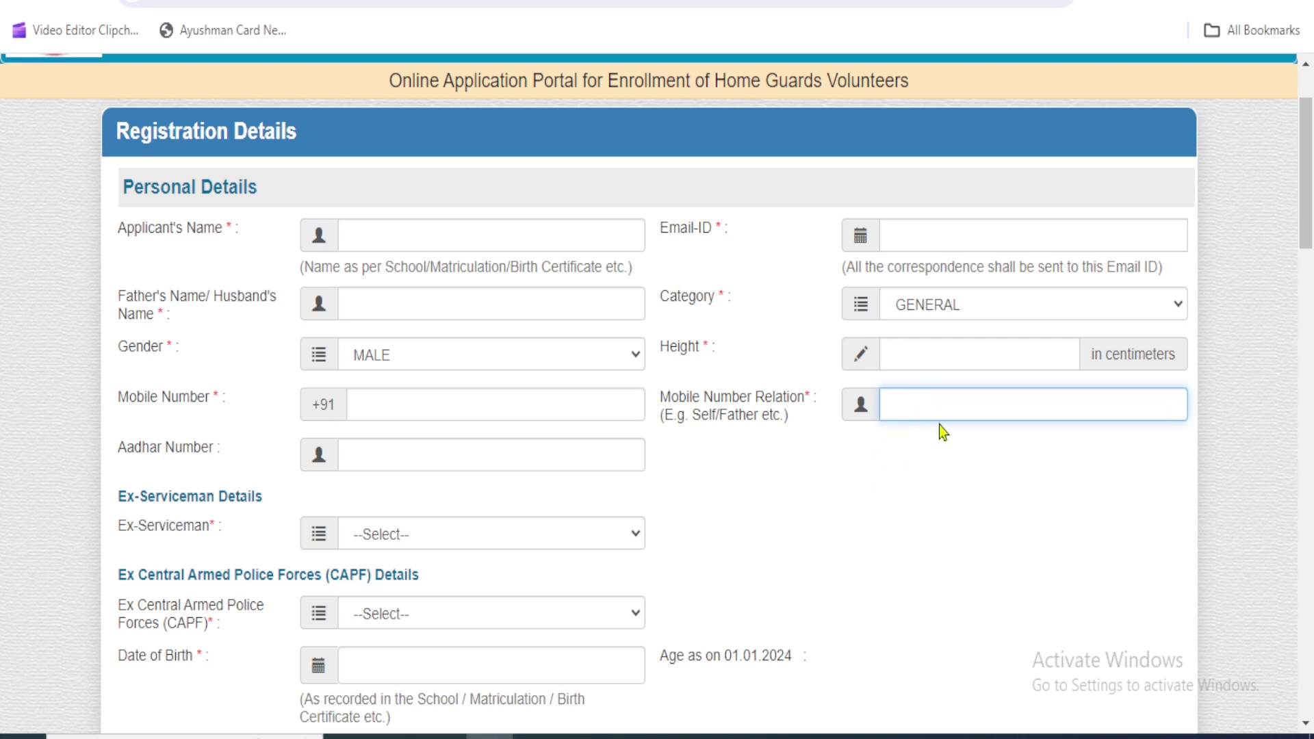
left_click_drag(1307, 194, 1307, 246)
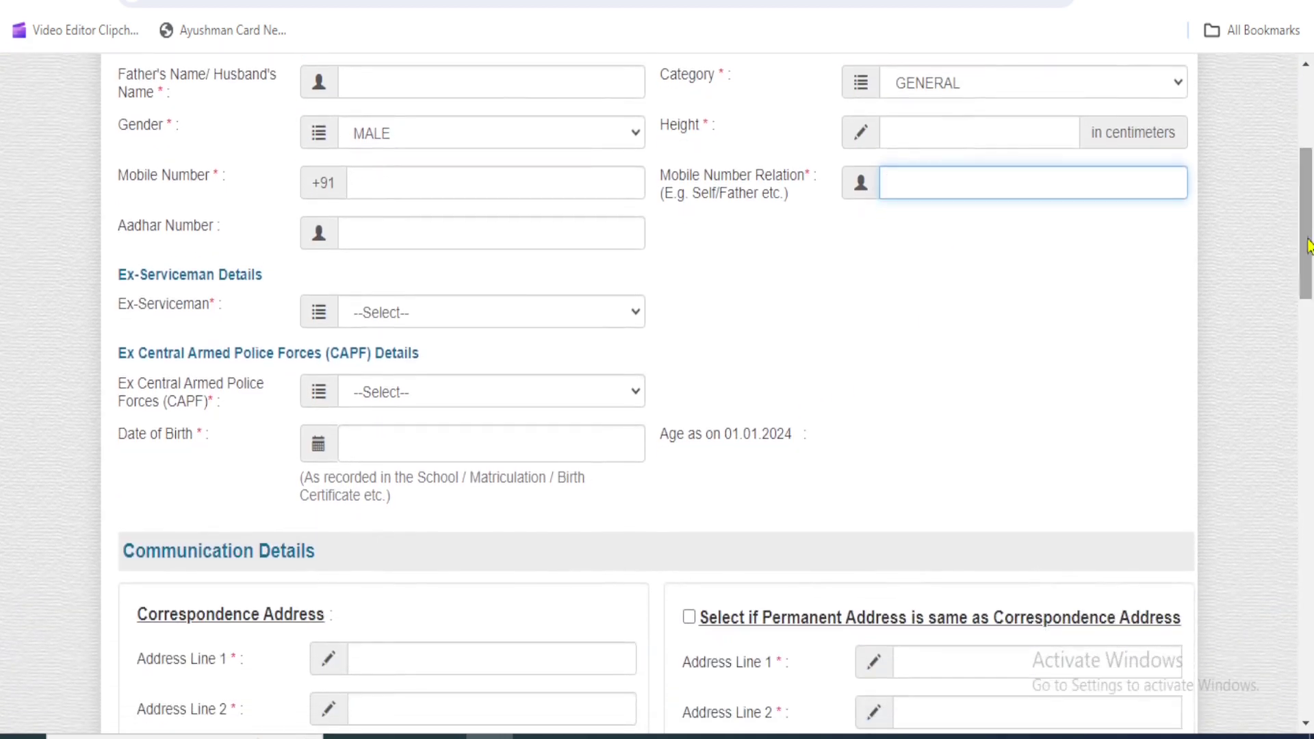
left_click(422, 230)
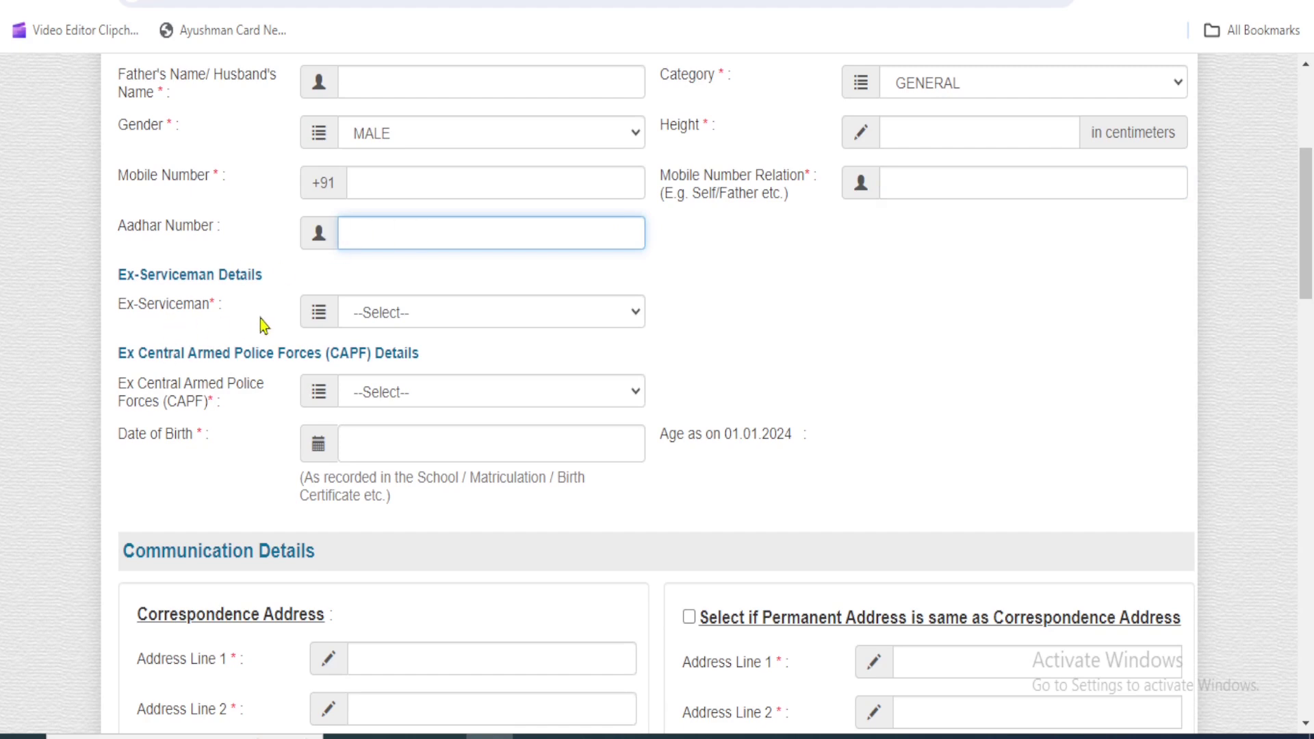
Step: Set both Ex-Serviceman and Ex Central Armed Police Forces (CAPF) to NO
left_click(401, 315)
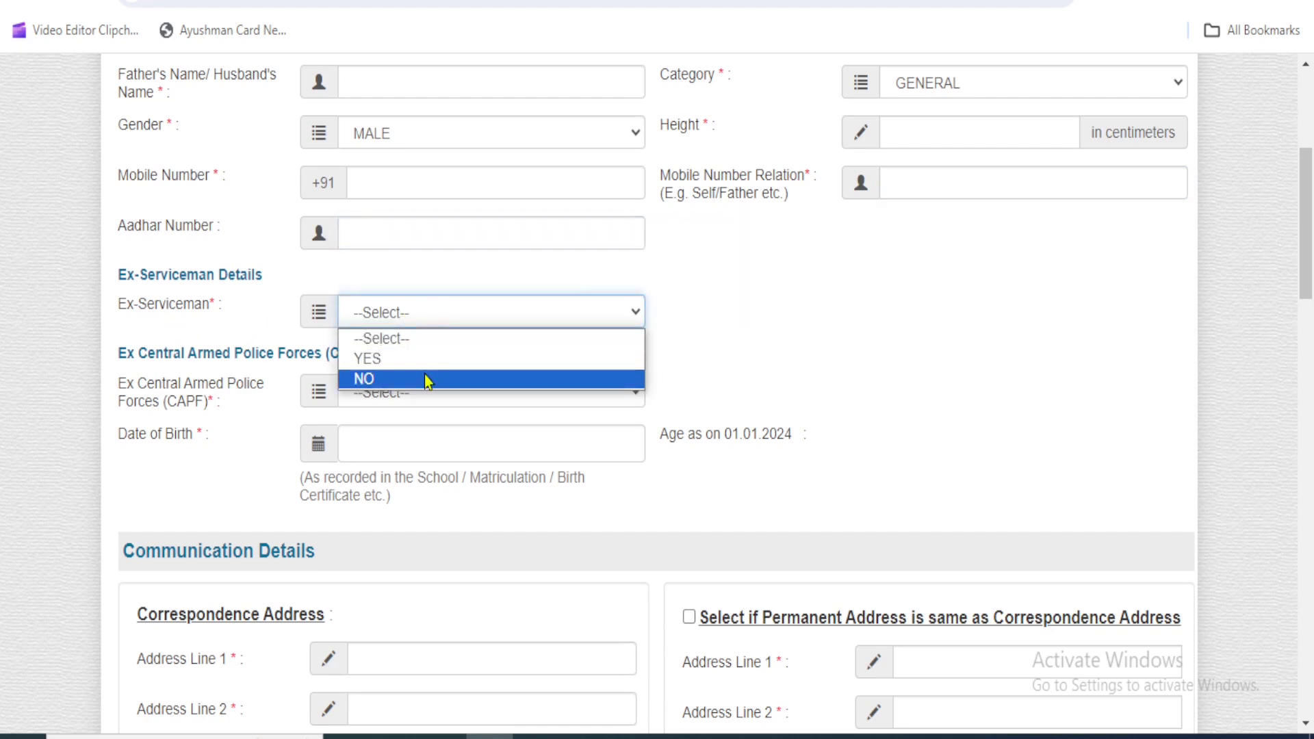
left_click(428, 380)
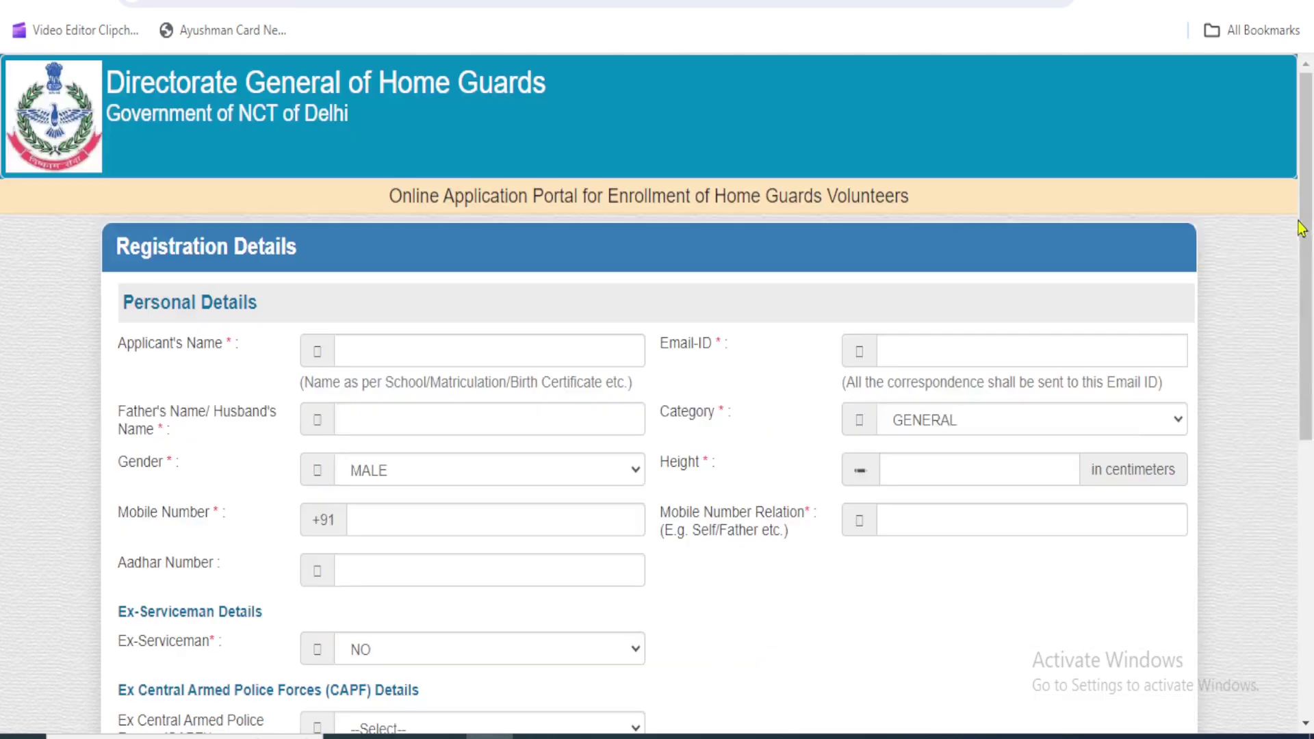
mouse_move(1303, 228)
left_mouse_down()
mouse_move(1306, 247)
mouse_move(1307, 235)
left_mouse_up()
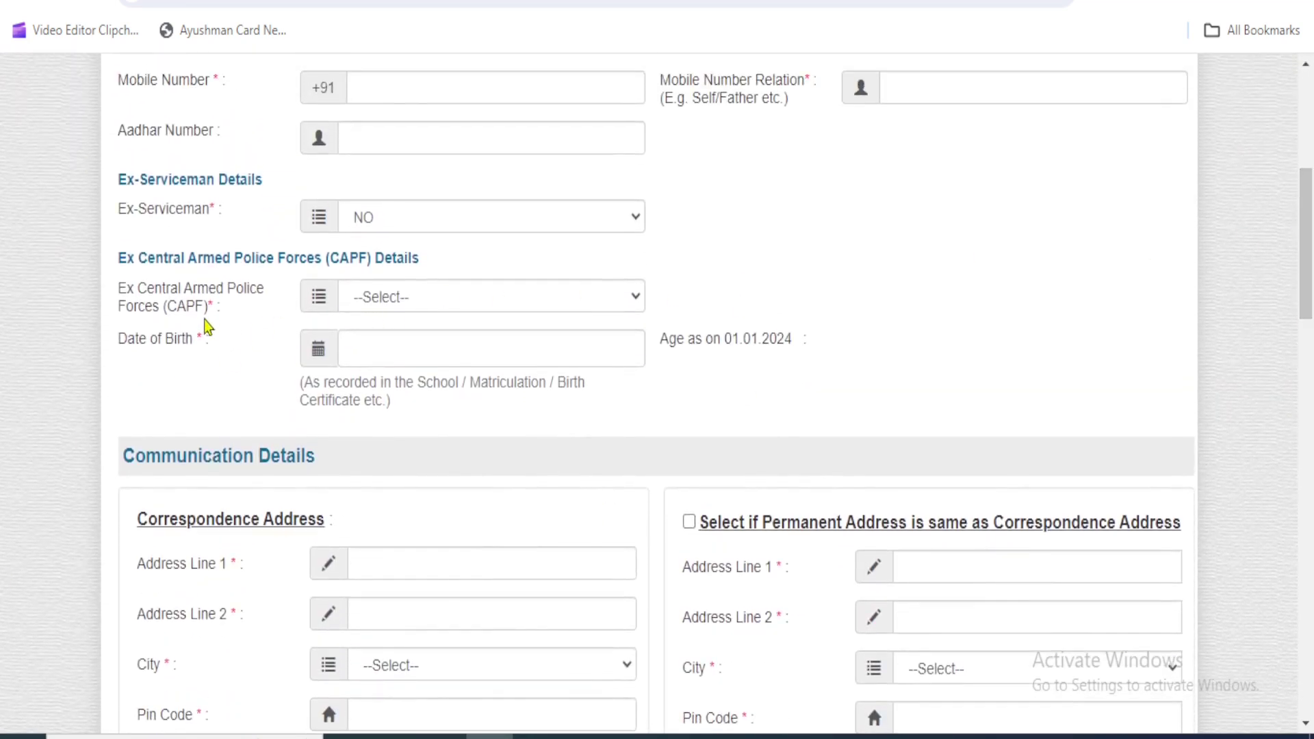
left_click(453, 297)
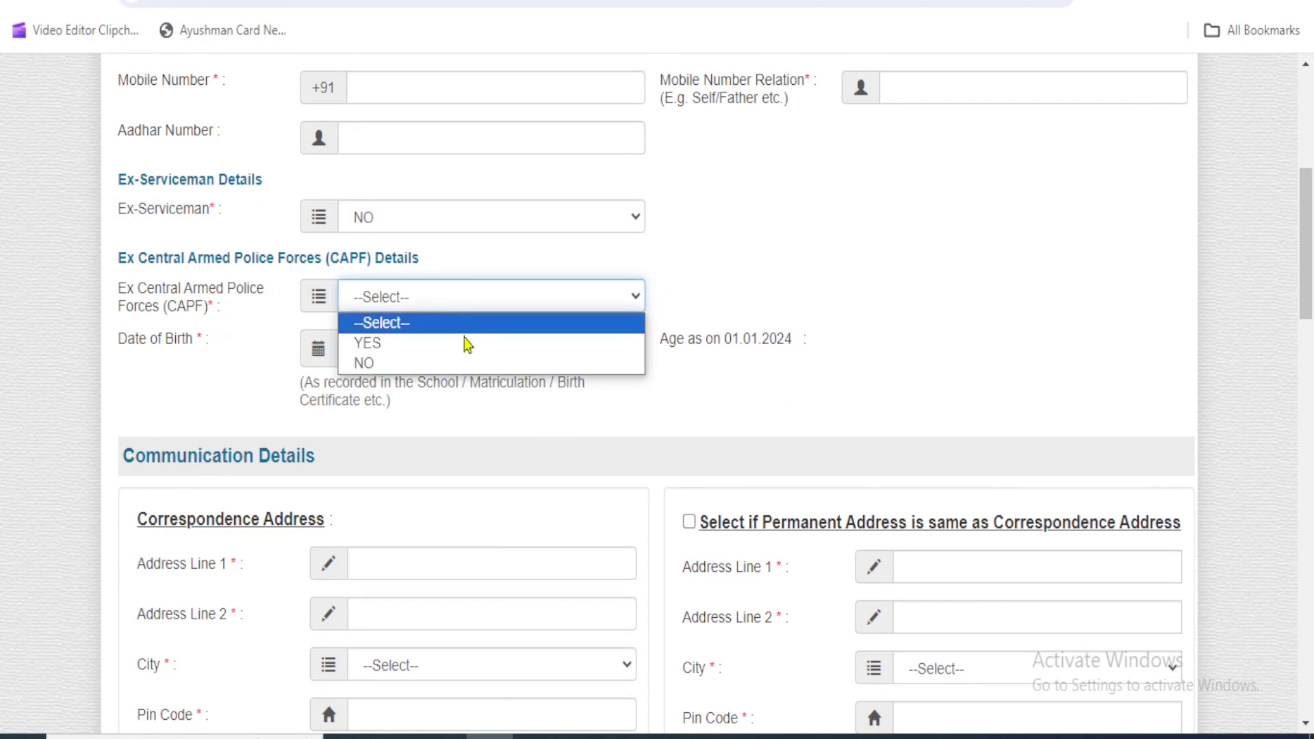
left_click(468, 360)
key("F5")
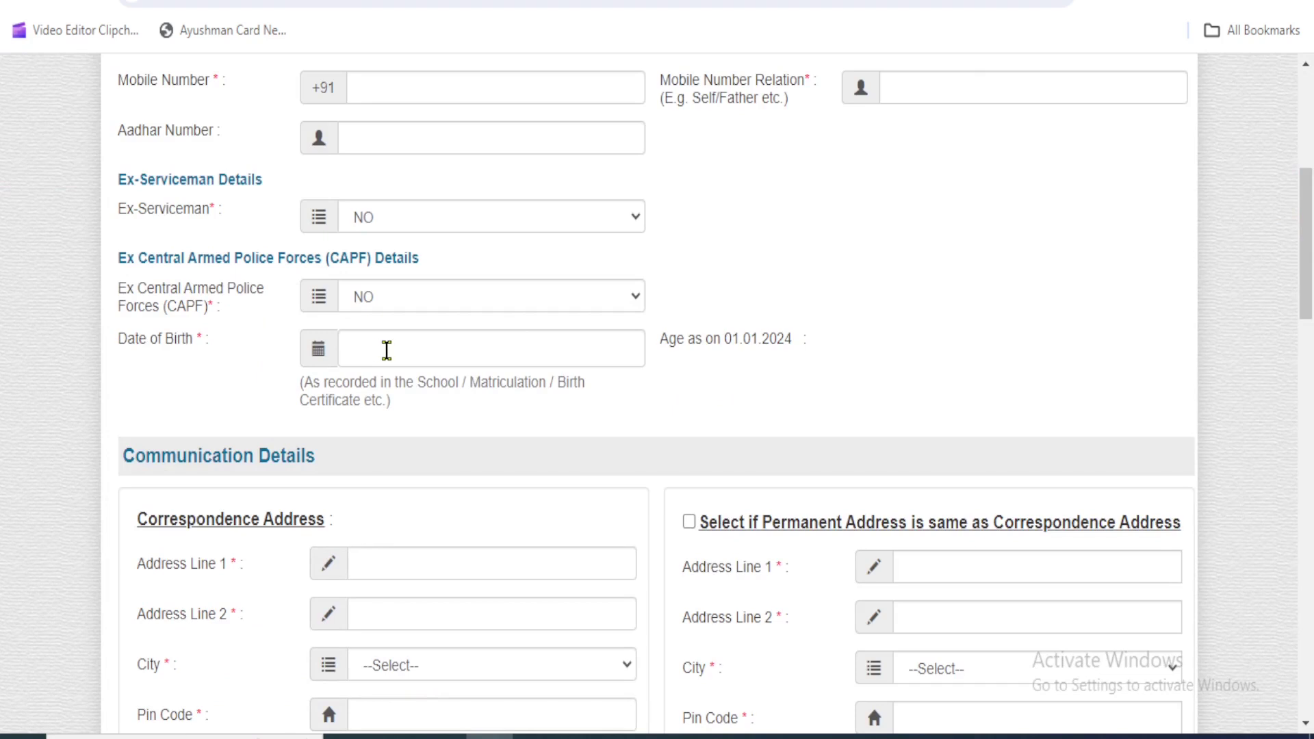
Step: Choose the applicant's date of birth from the calendar and check the calculated age as on 01.01.2024
left_click(387, 351)
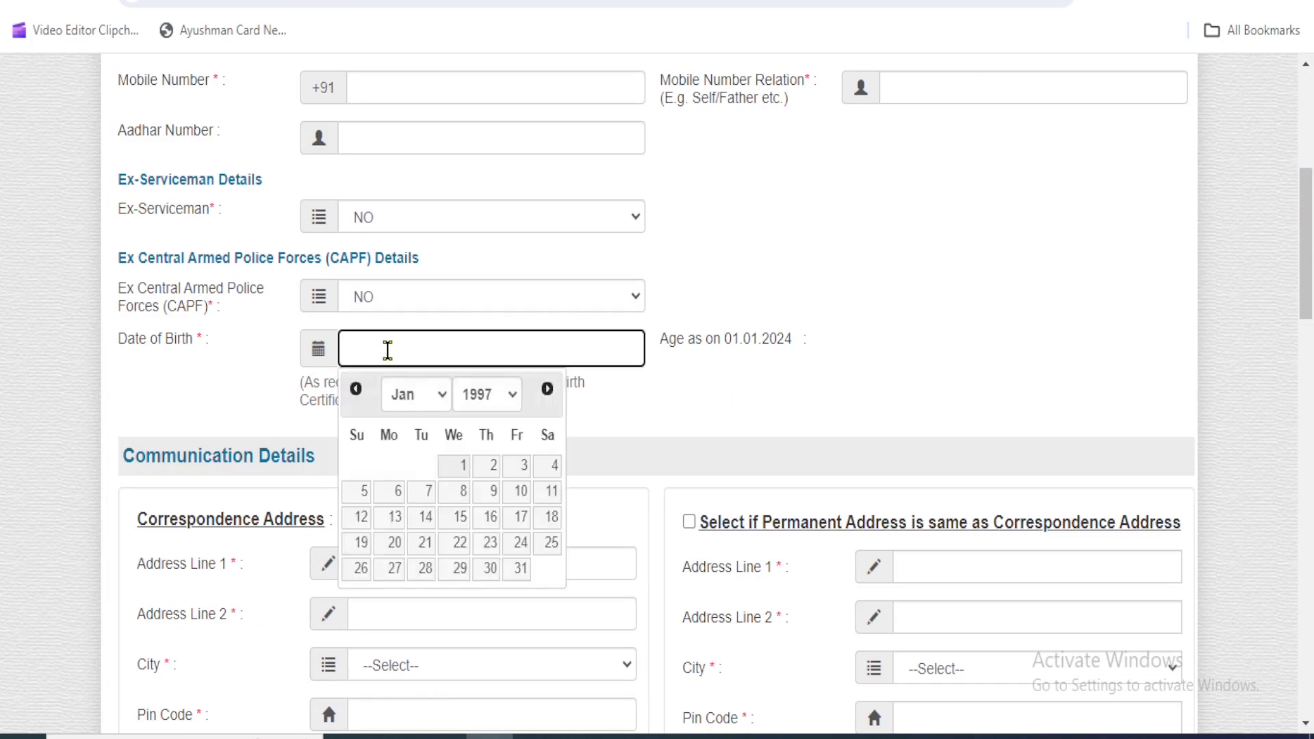
left_click(490, 400)
left_click(490, 397)
left_click(440, 394)
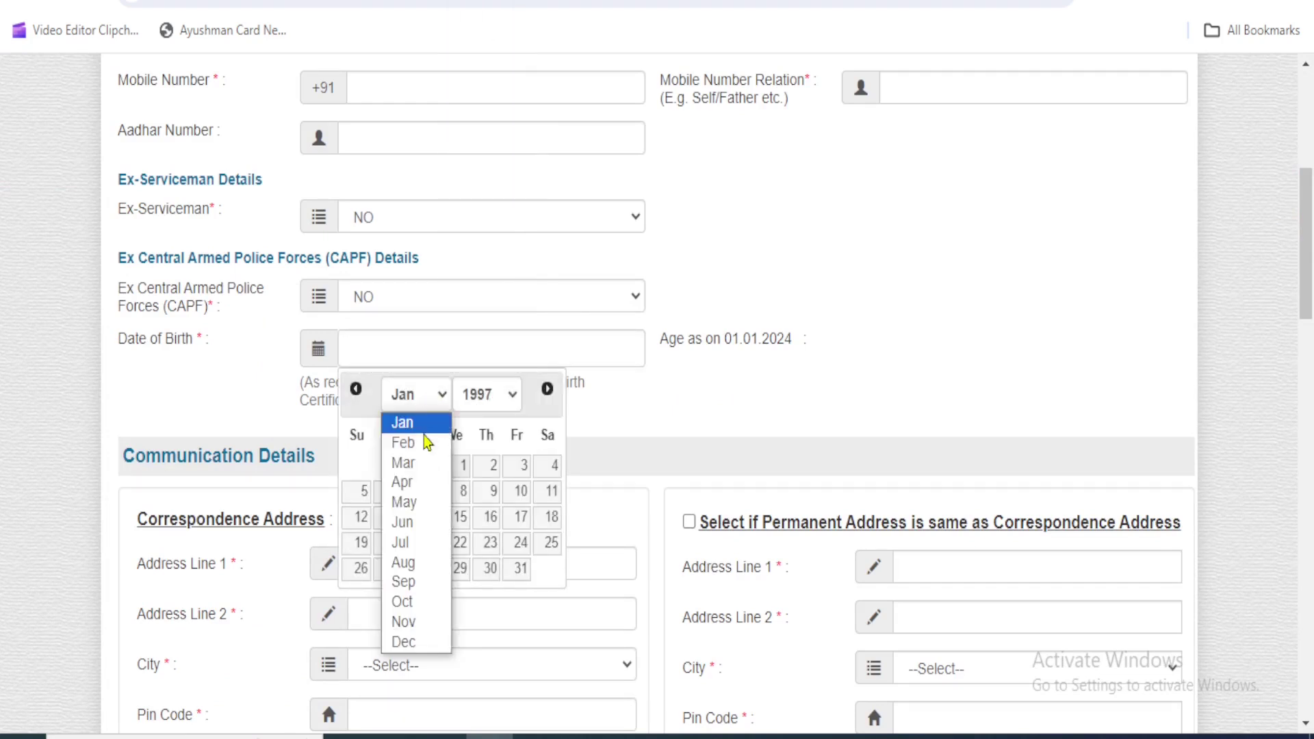
left_click(407, 463)
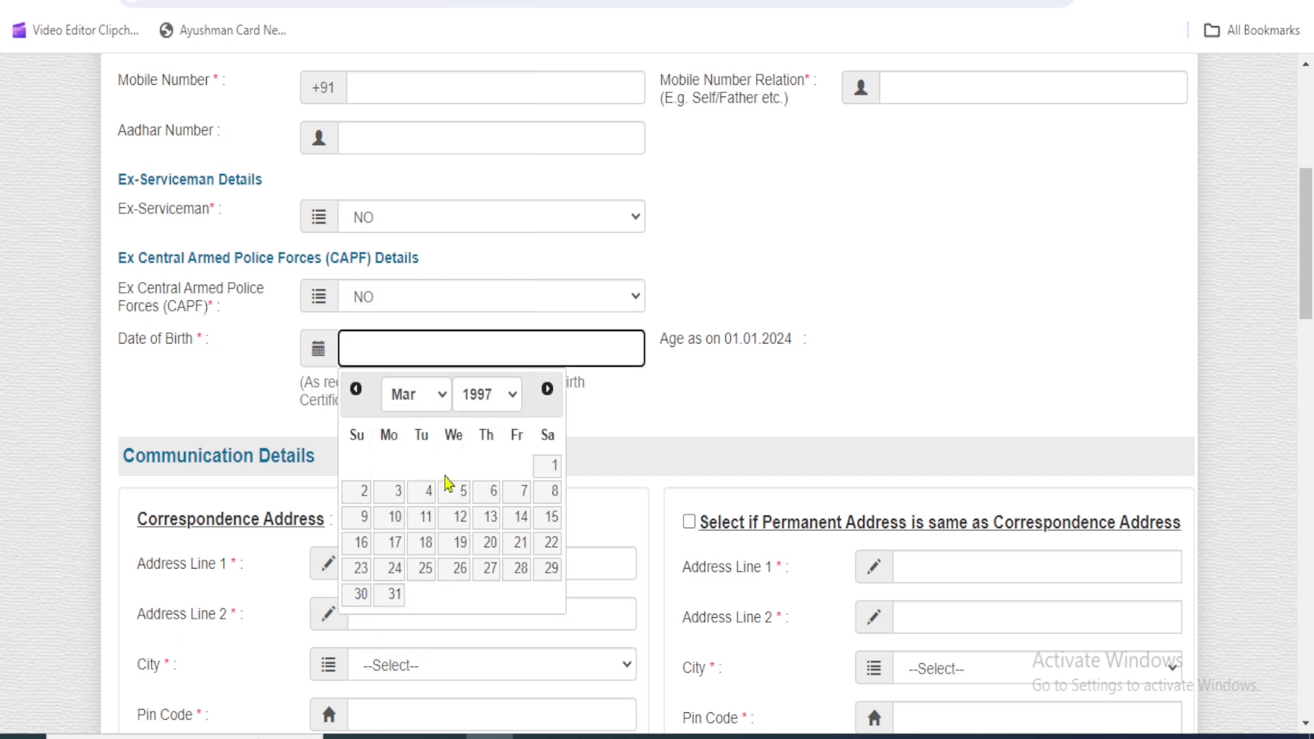
left_click(516, 492)
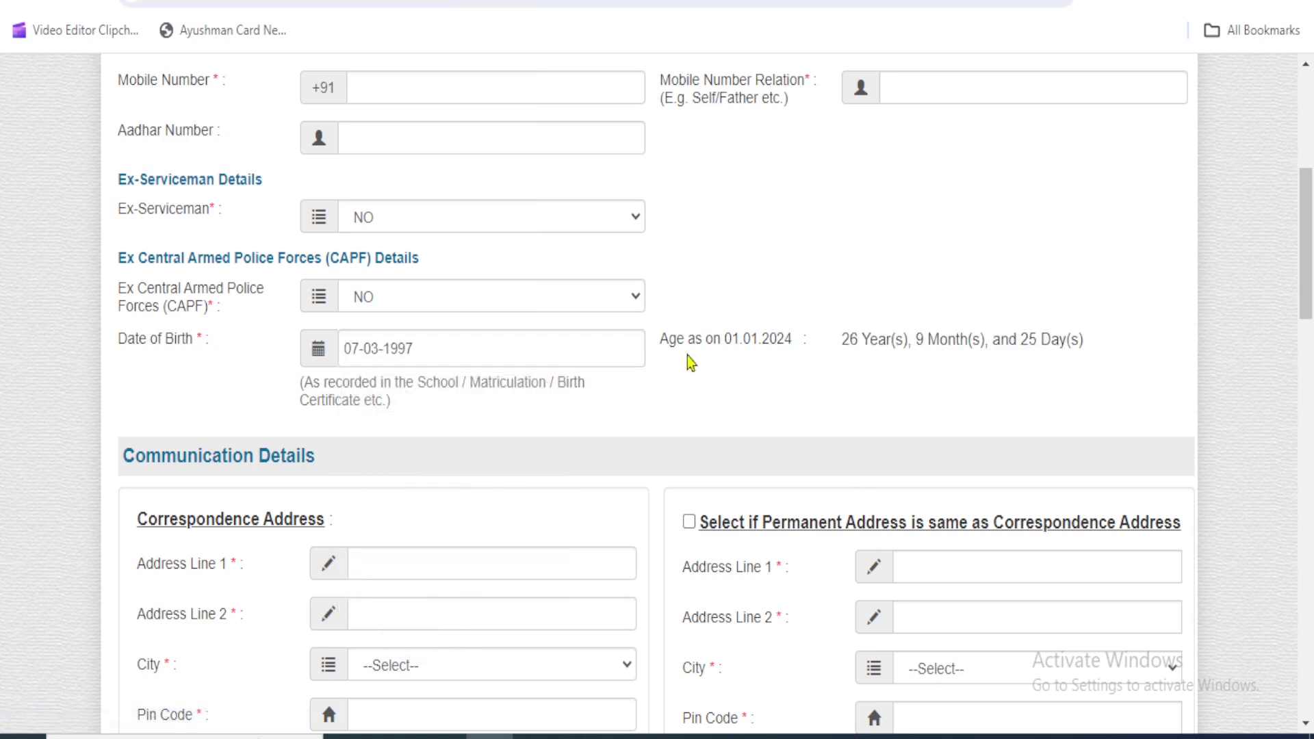
left_click_drag(834, 342, 1075, 335)
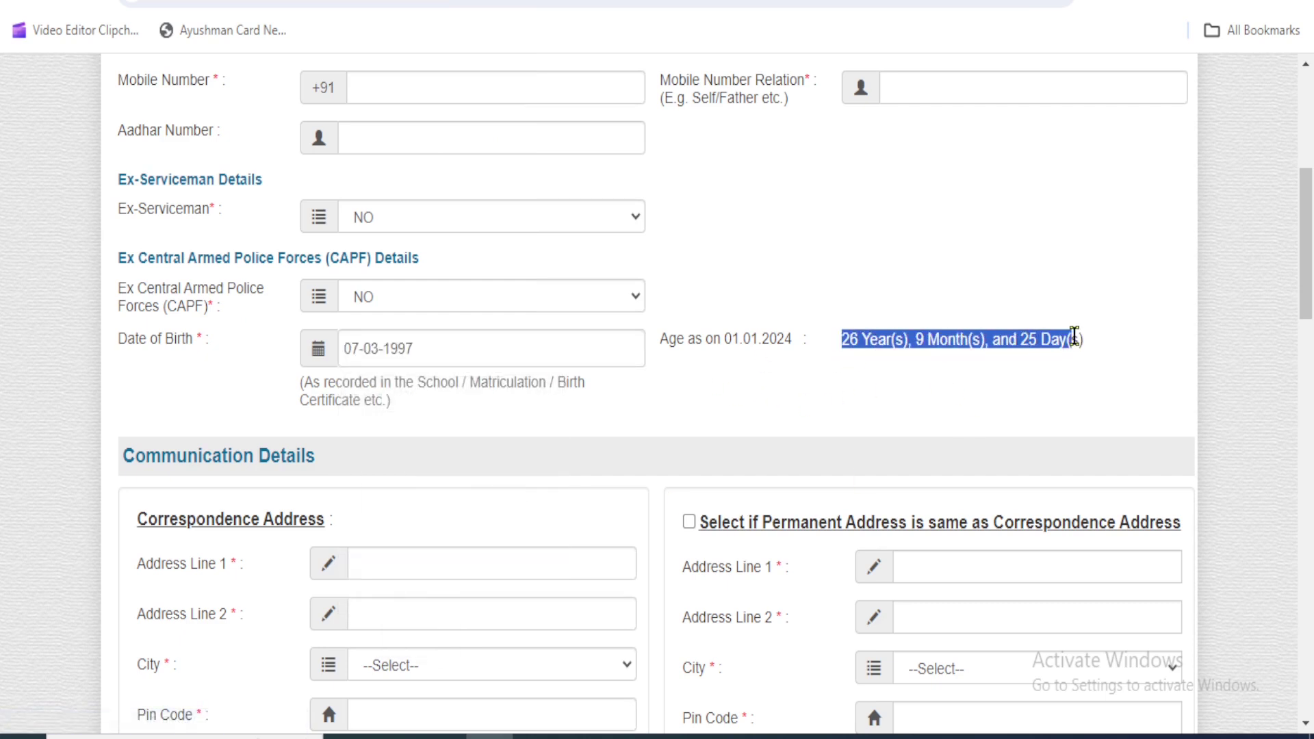
Step: Set the city of the correspondence address to DELHI in the communication details
left_click_drag(1308, 274, 1308, 365)
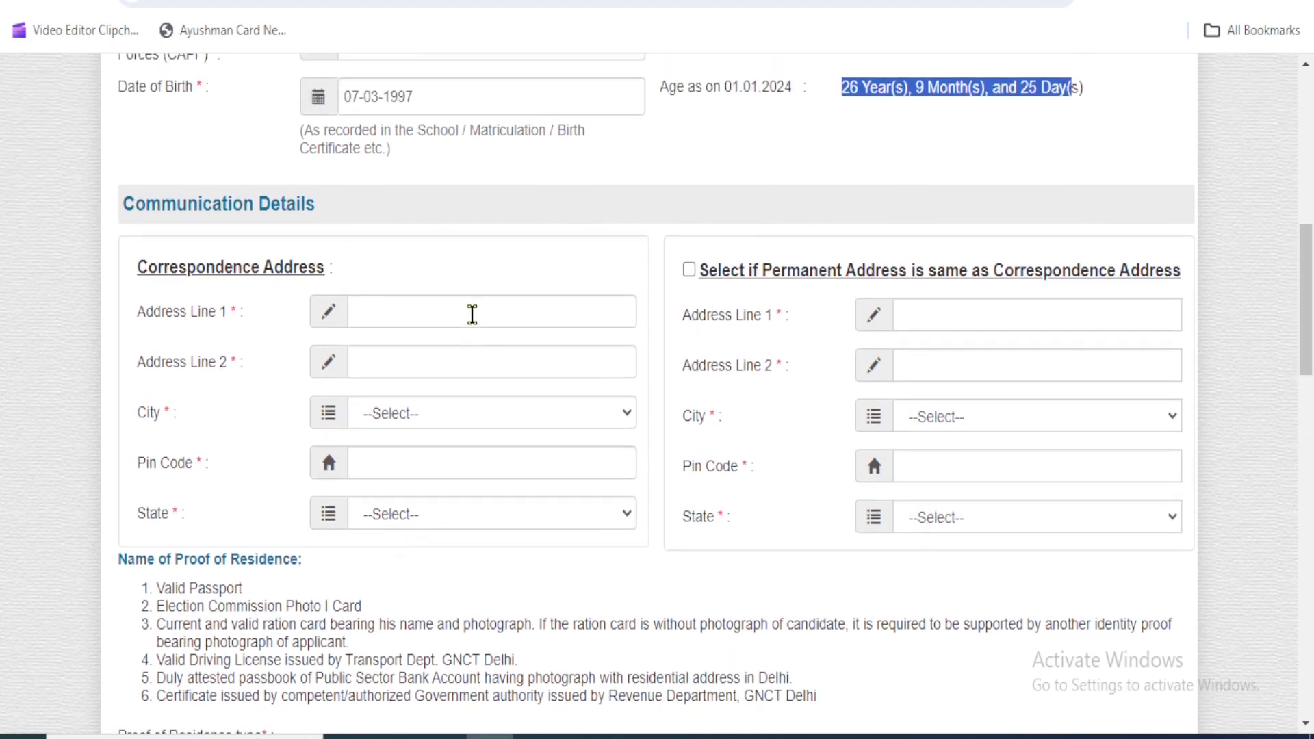
left_click(472, 315)
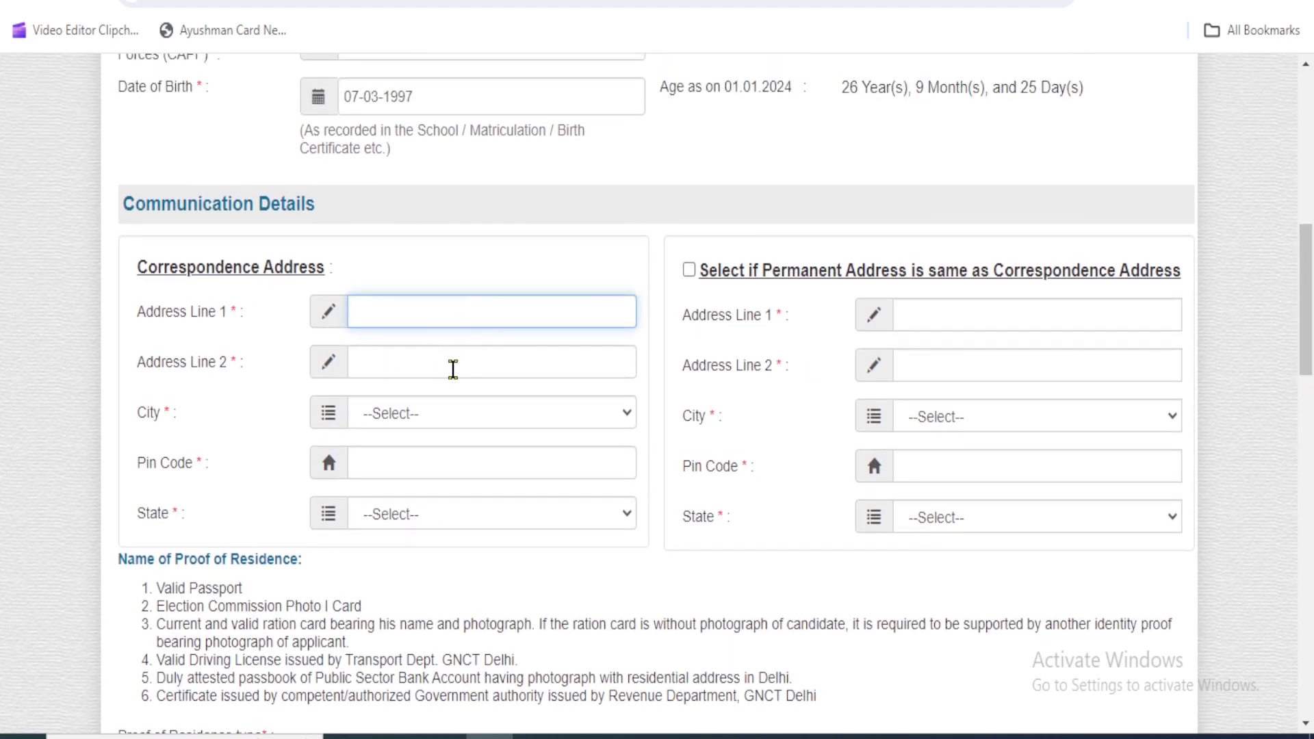
left_click(426, 422)
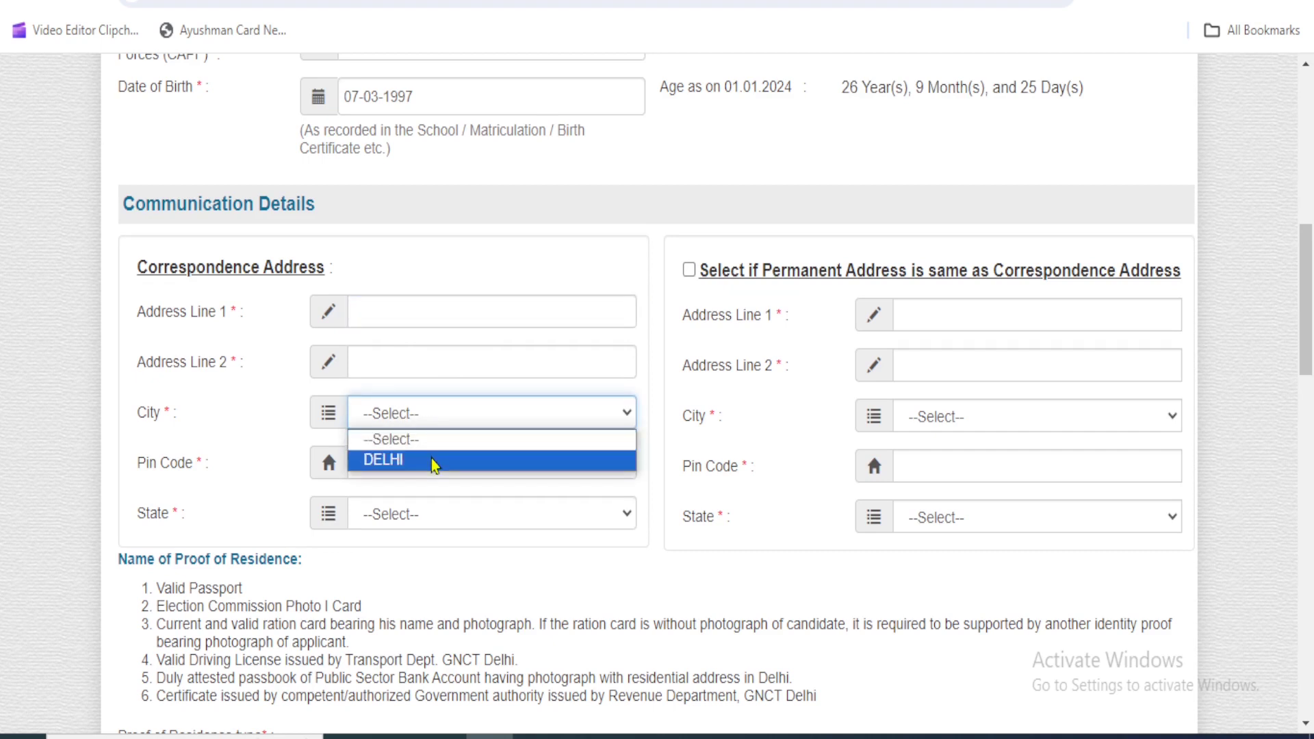
left_click(435, 460)
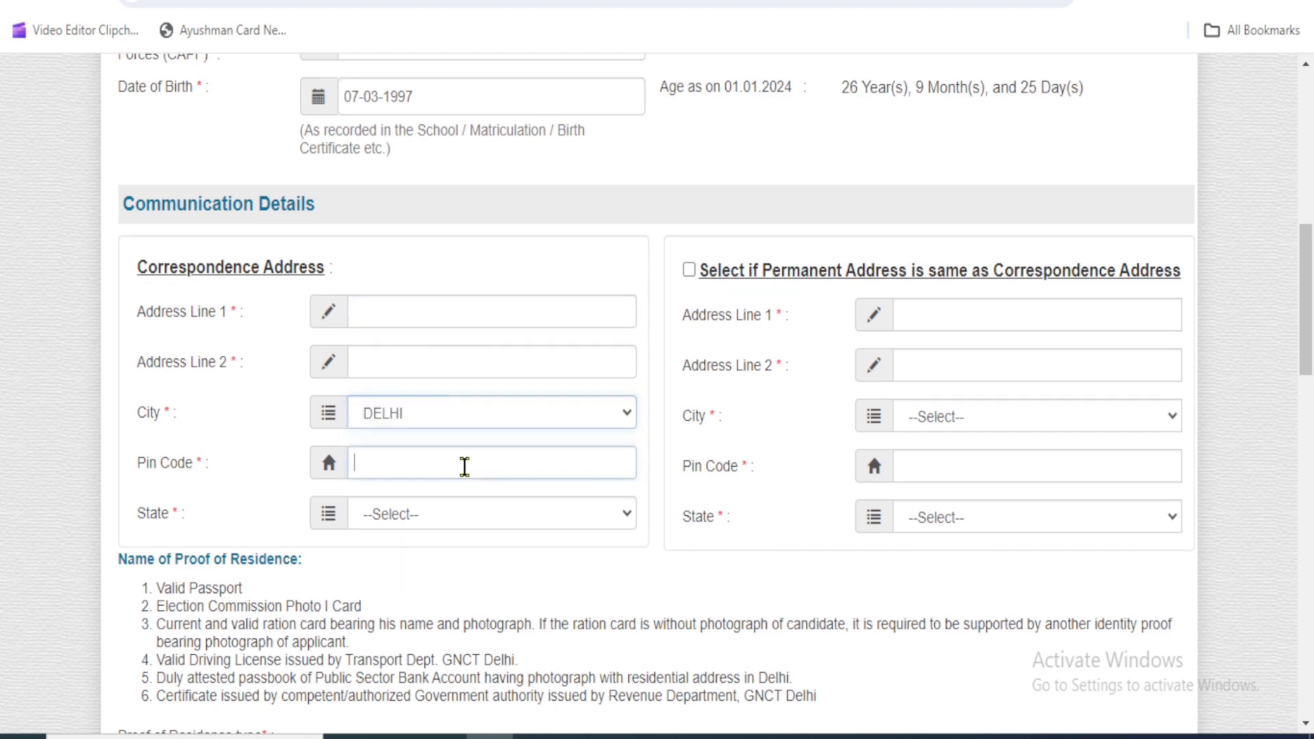
Step: Set the state of the correspondence address to DELHI, passing over the pin code without filling it
left_click(464, 467)
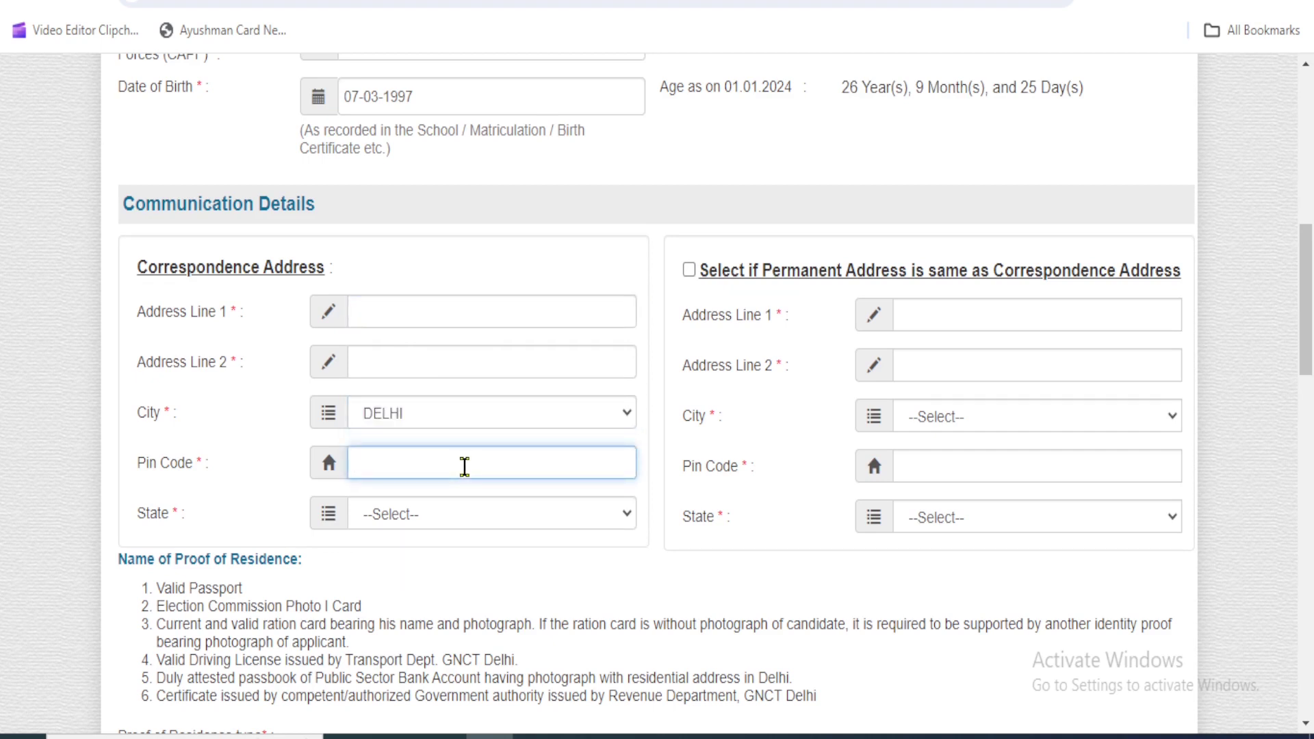
left_click(413, 522)
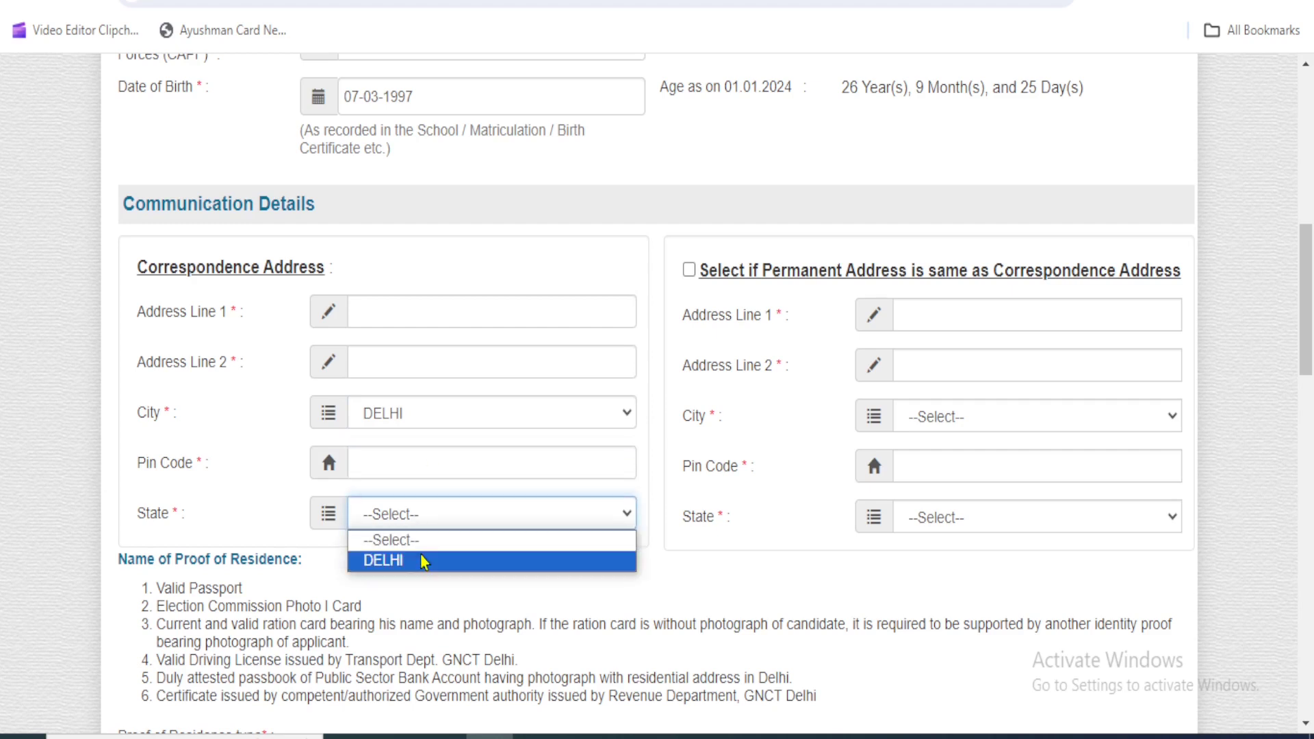
left_click(425, 561)
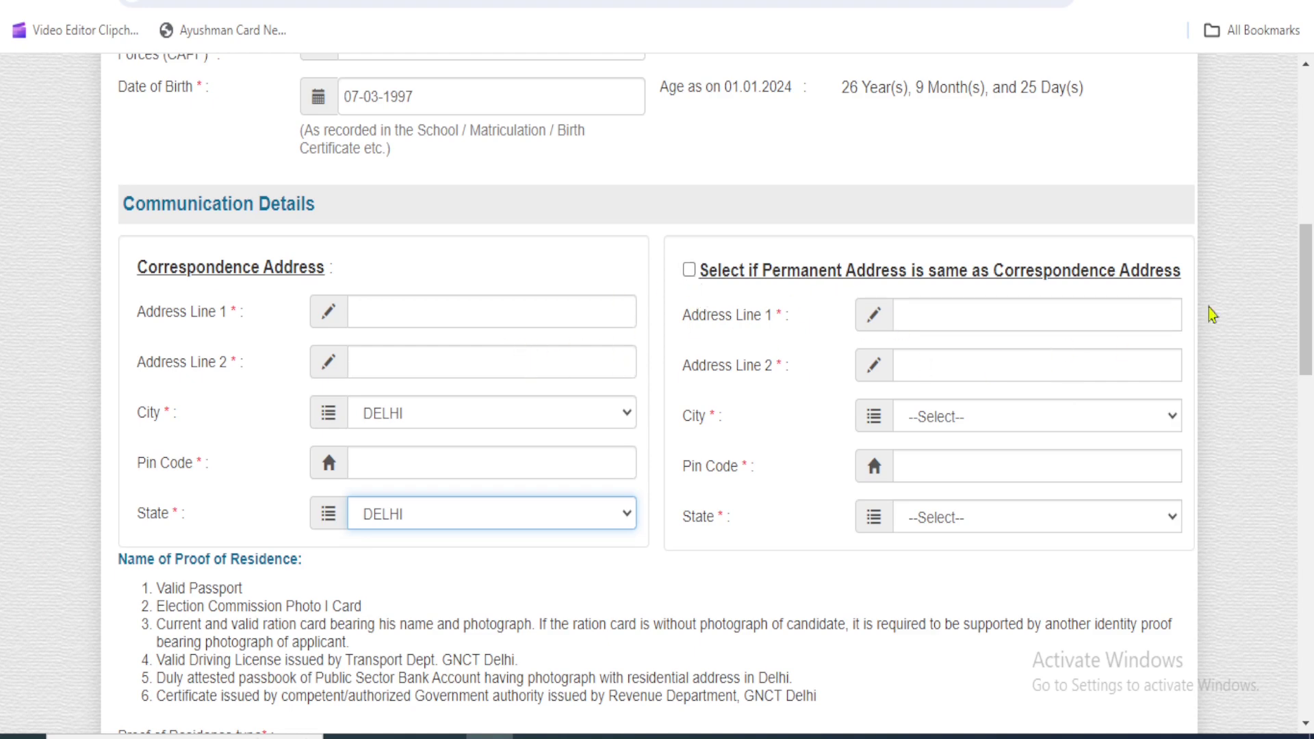
Step: Select Driving License as the proof of residence type and go to its license number field
left_click_drag(1309, 295, 1312, 373)
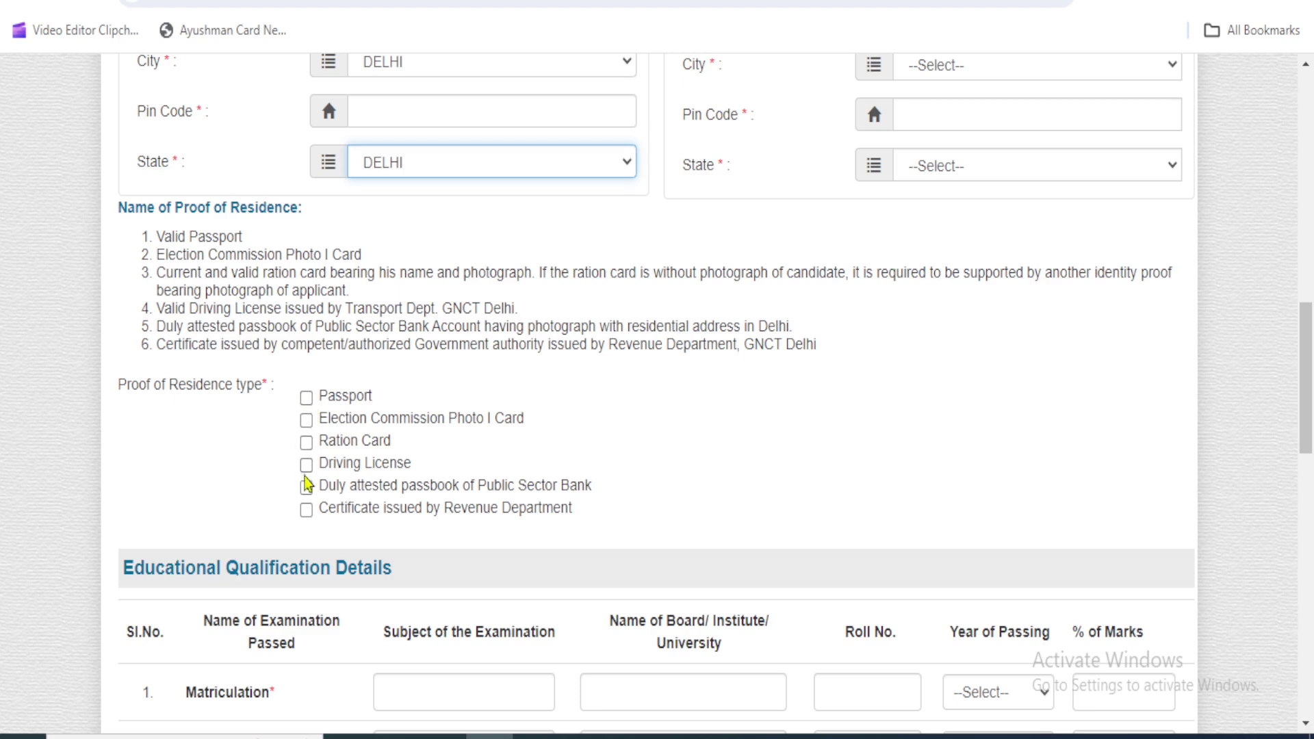
left_click(305, 467)
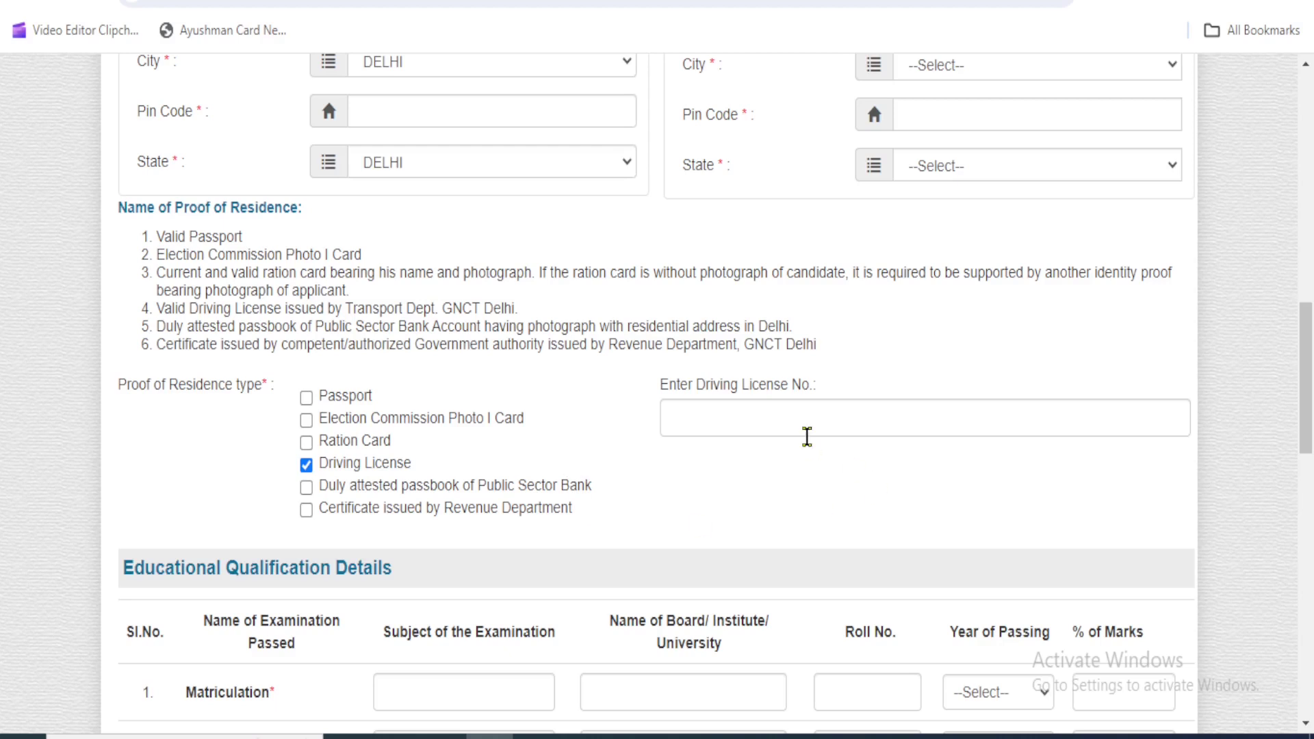
left_click(805, 409)
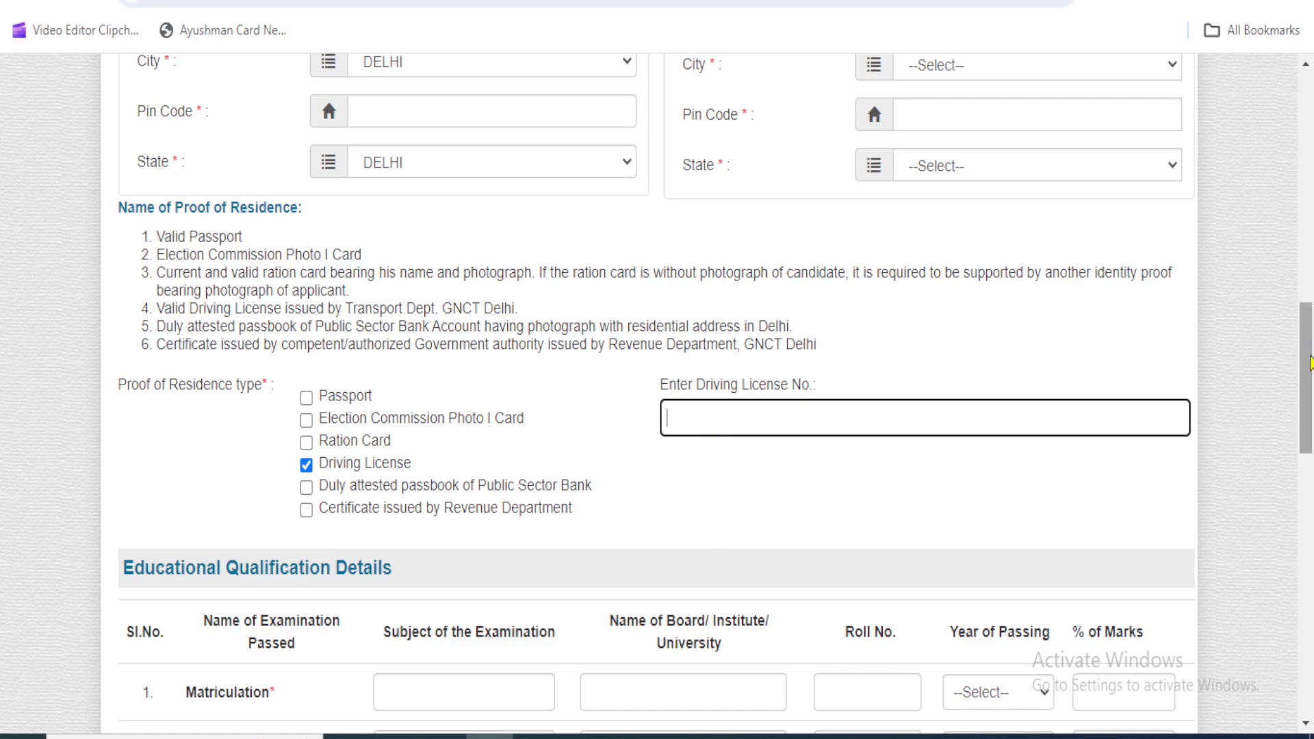
Step: Go through the Matriculation row of the educational qualification details and set its year of passing to 2018
left_click_drag(1311, 362, 1311, 369)
left_click_drag(1311, 378, 1309, 454)
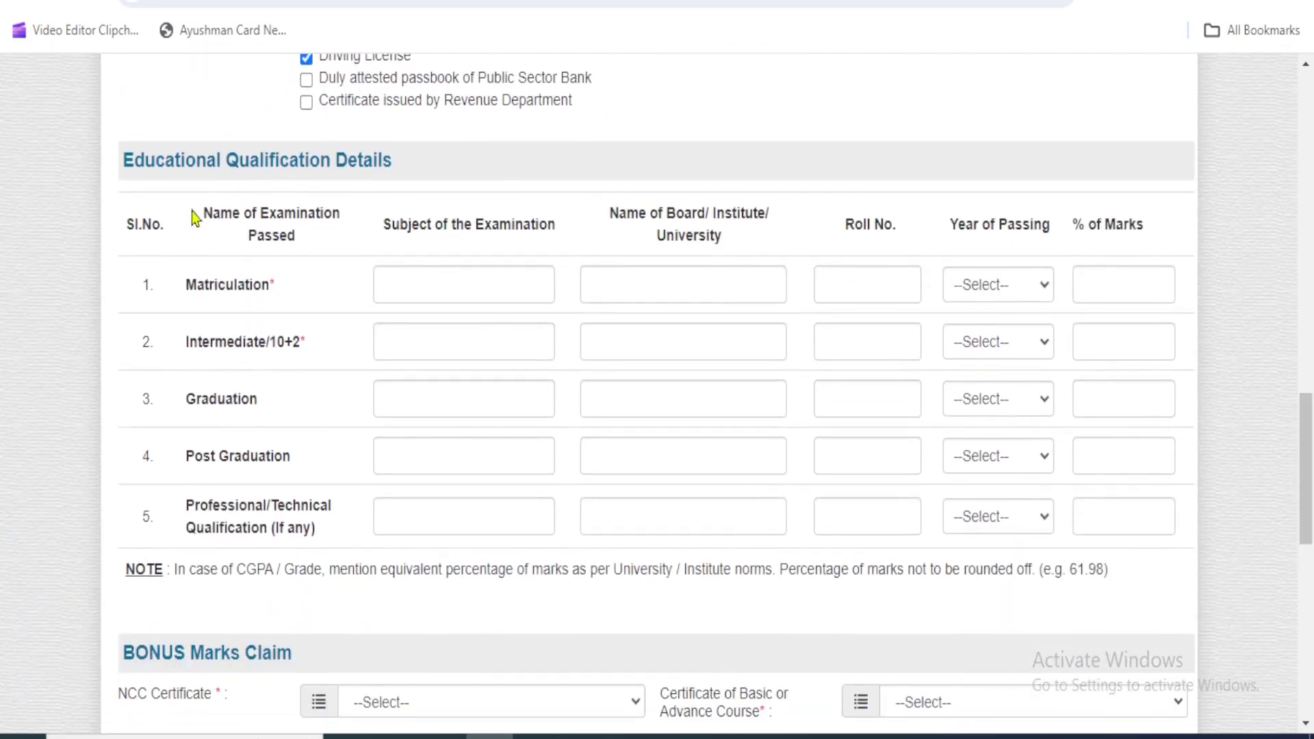
left_click_drag(121, 161, 482, 167)
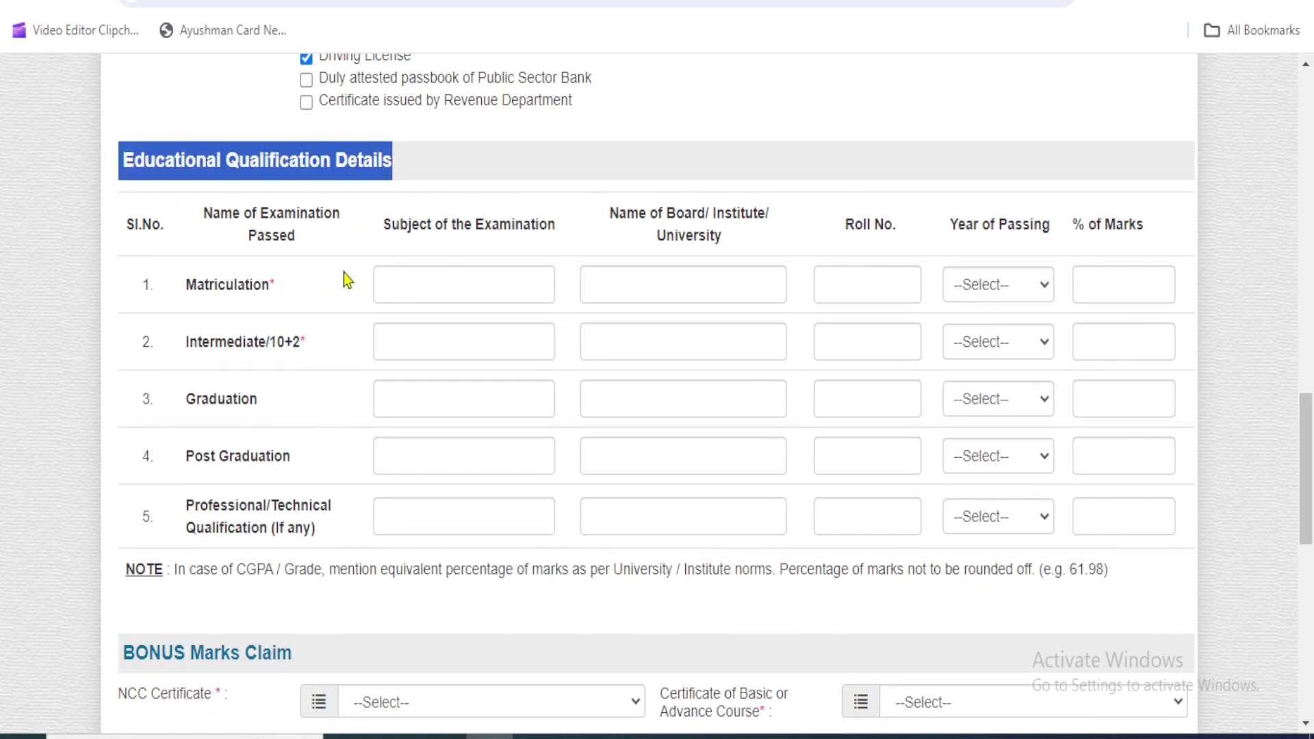
left_click(407, 276)
left_click(401, 344)
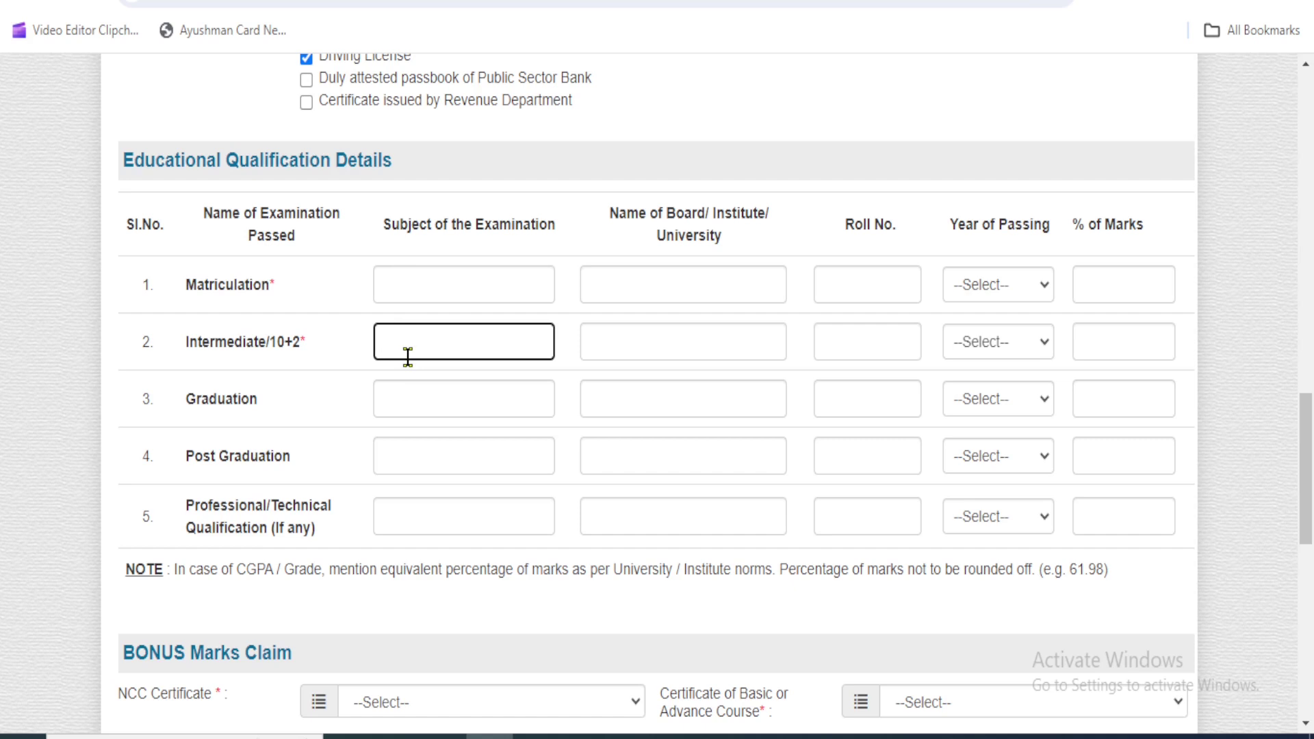
left_click(404, 284)
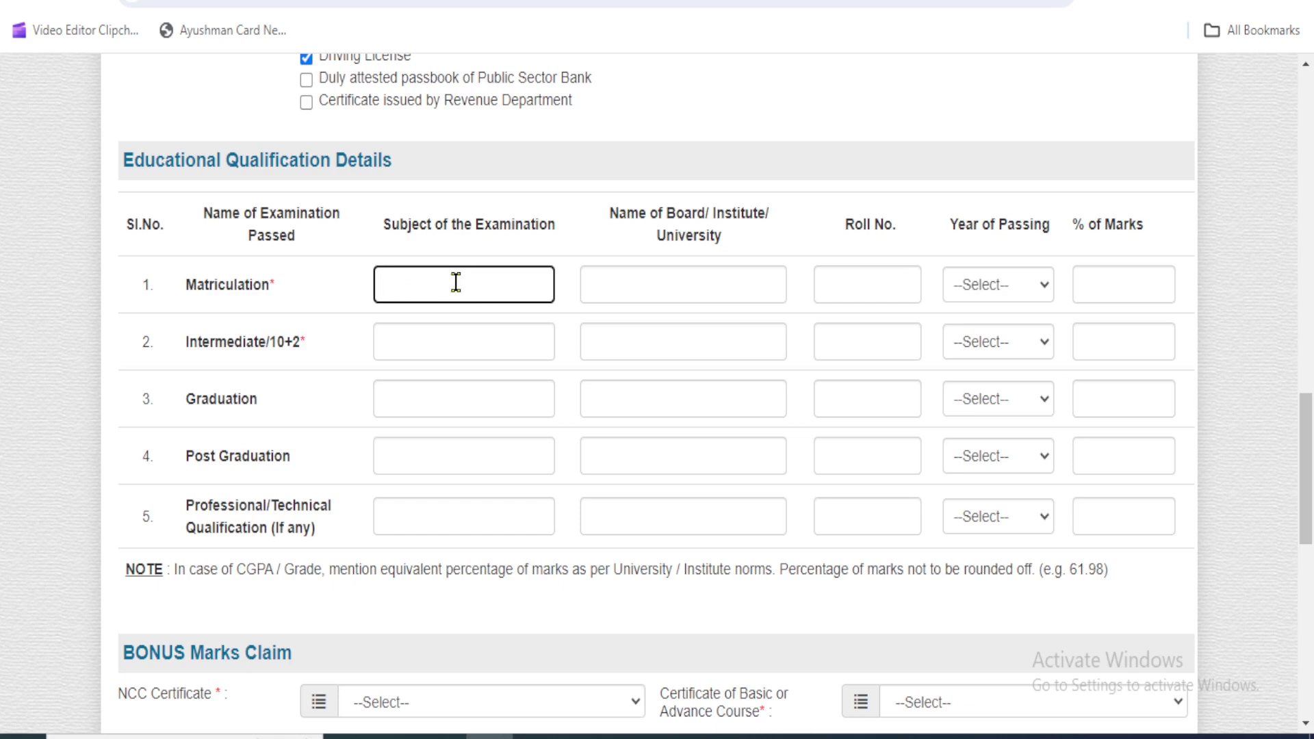
left_click(663, 292)
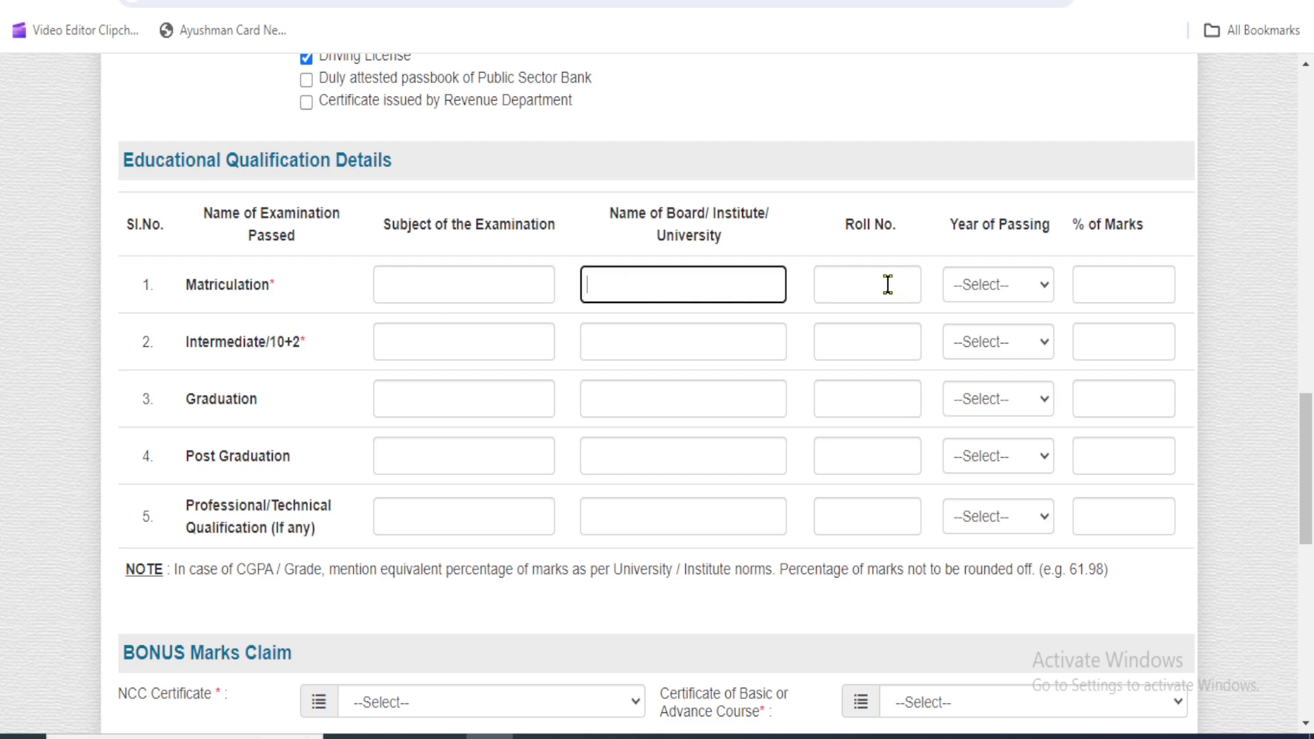
left_click(1002, 289)
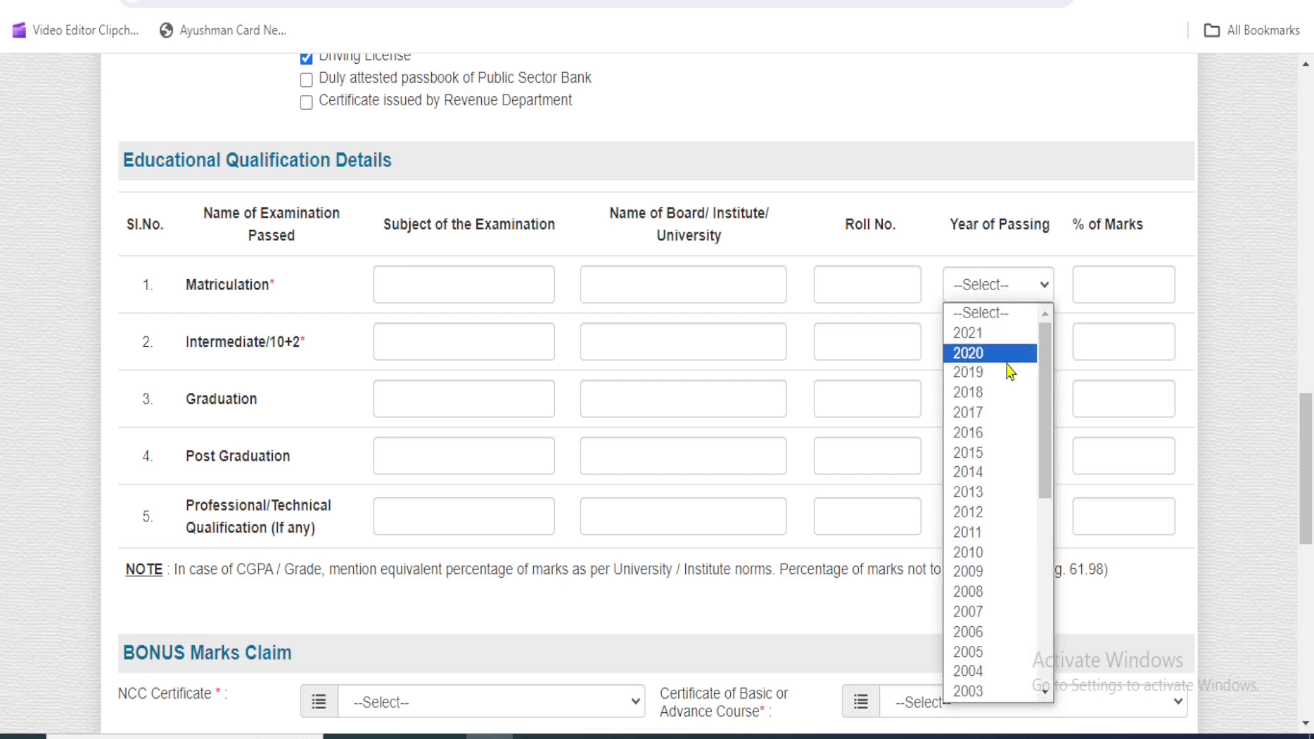
left_click(1010, 395)
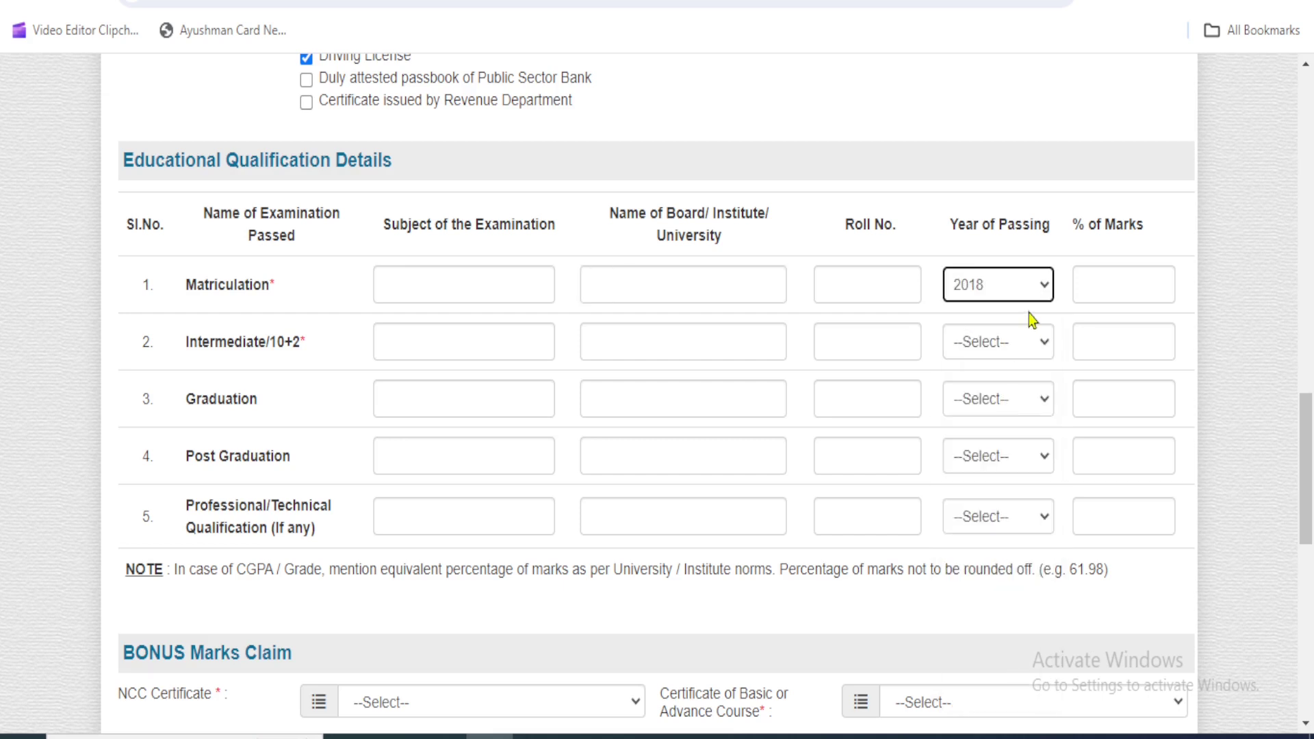
left_click(1114, 284)
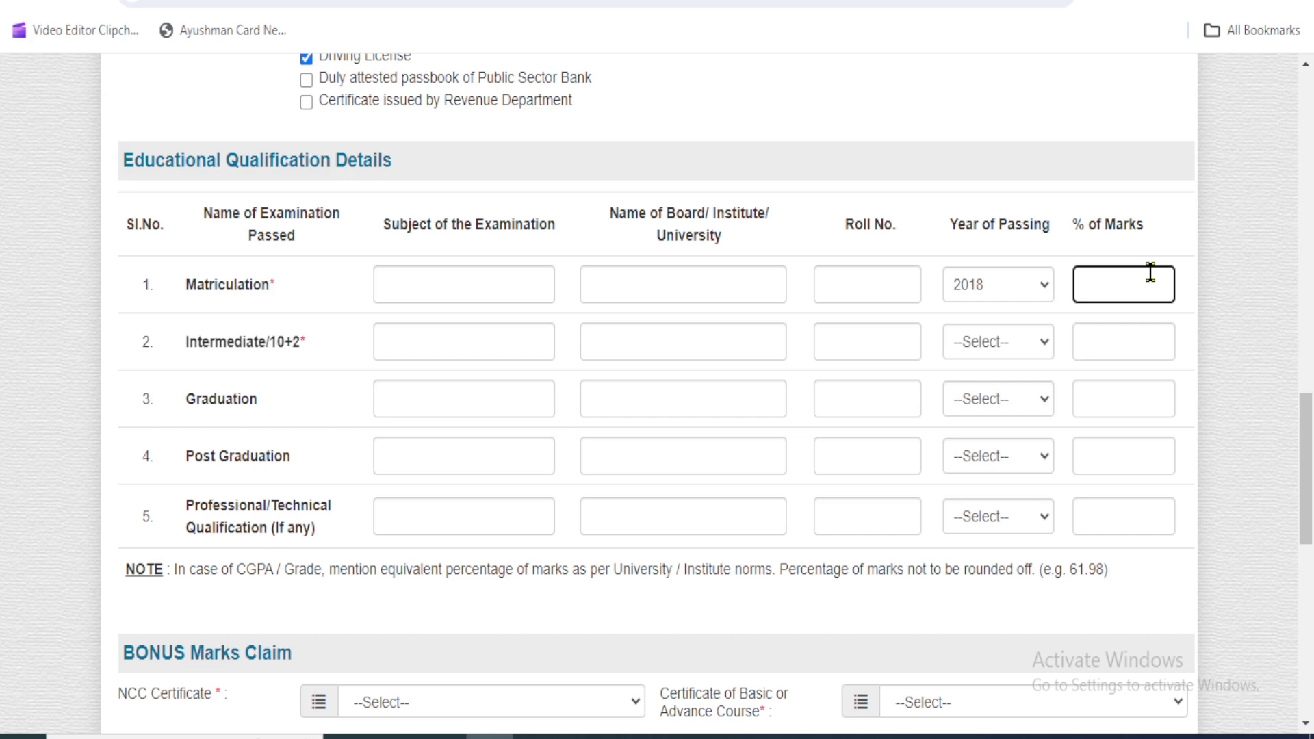
Step: Go through the Intermediate/10+2 row and set its year of passing to 2020
left_click(429, 345)
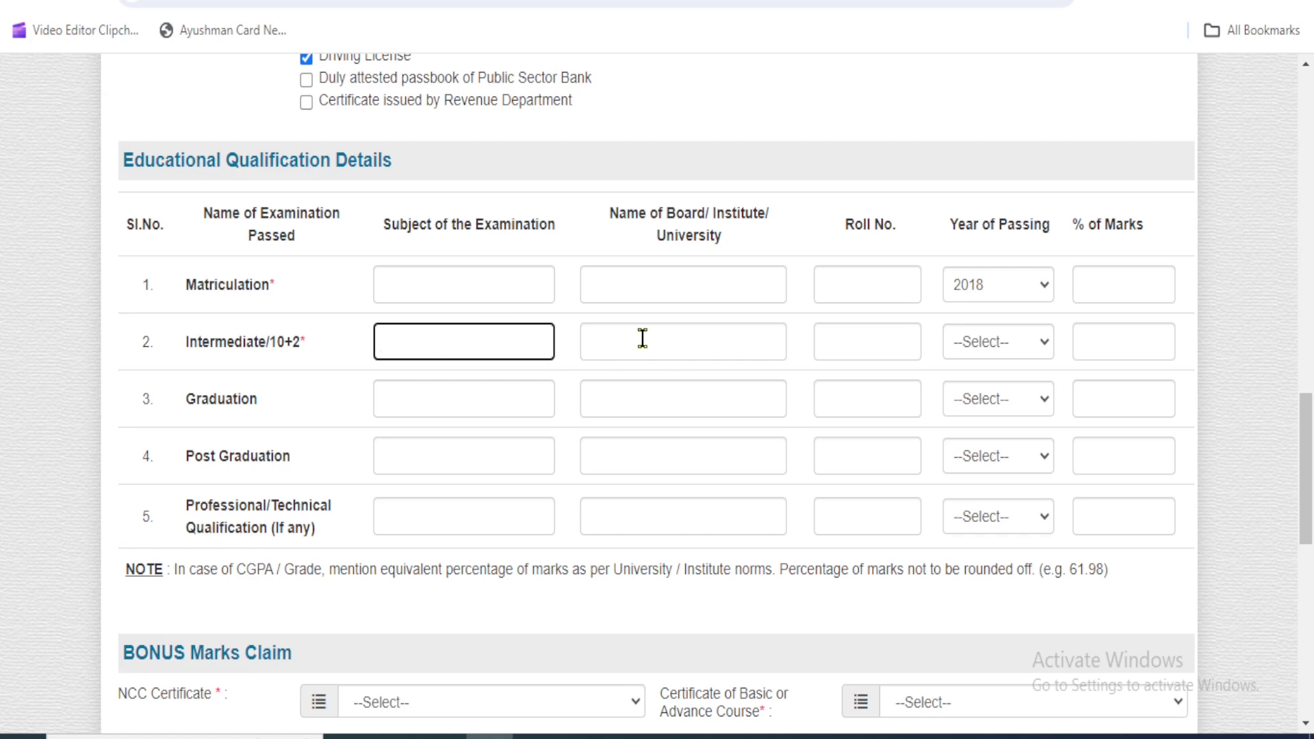
left_click(879, 335)
left_click(1001, 350)
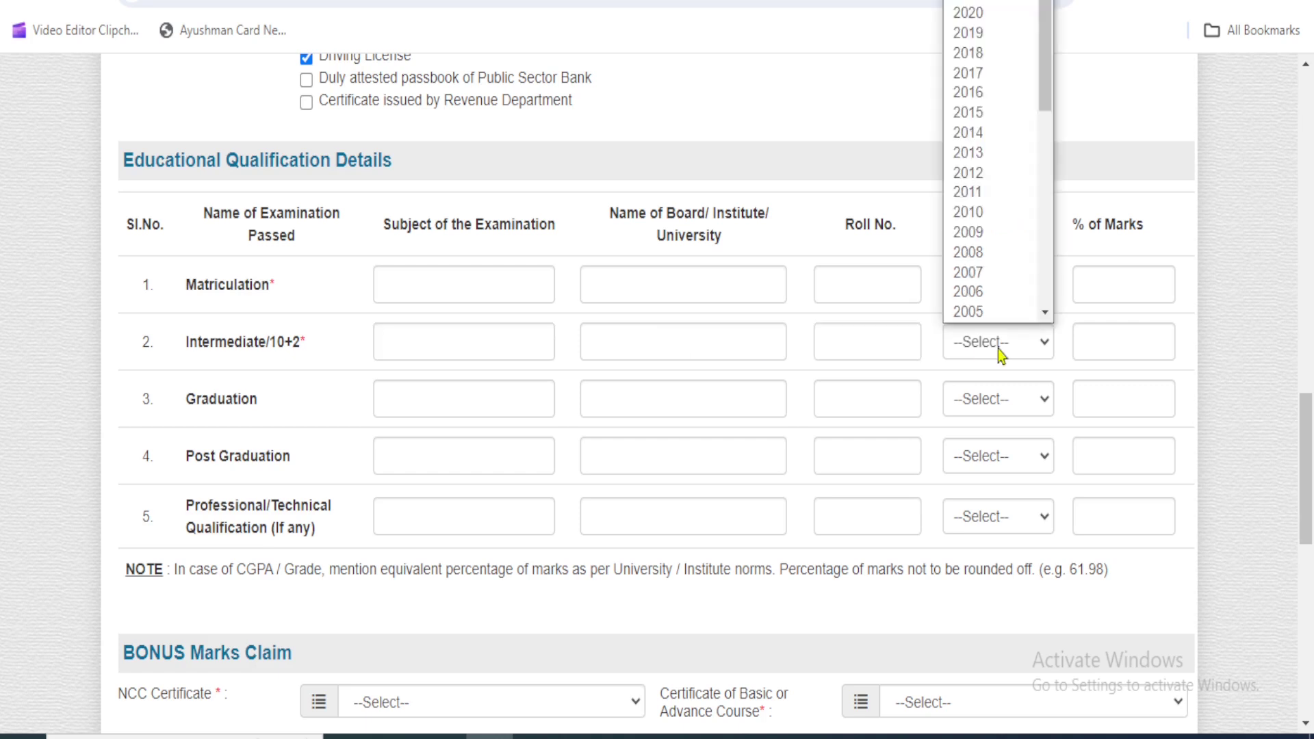
left_click(965, 15)
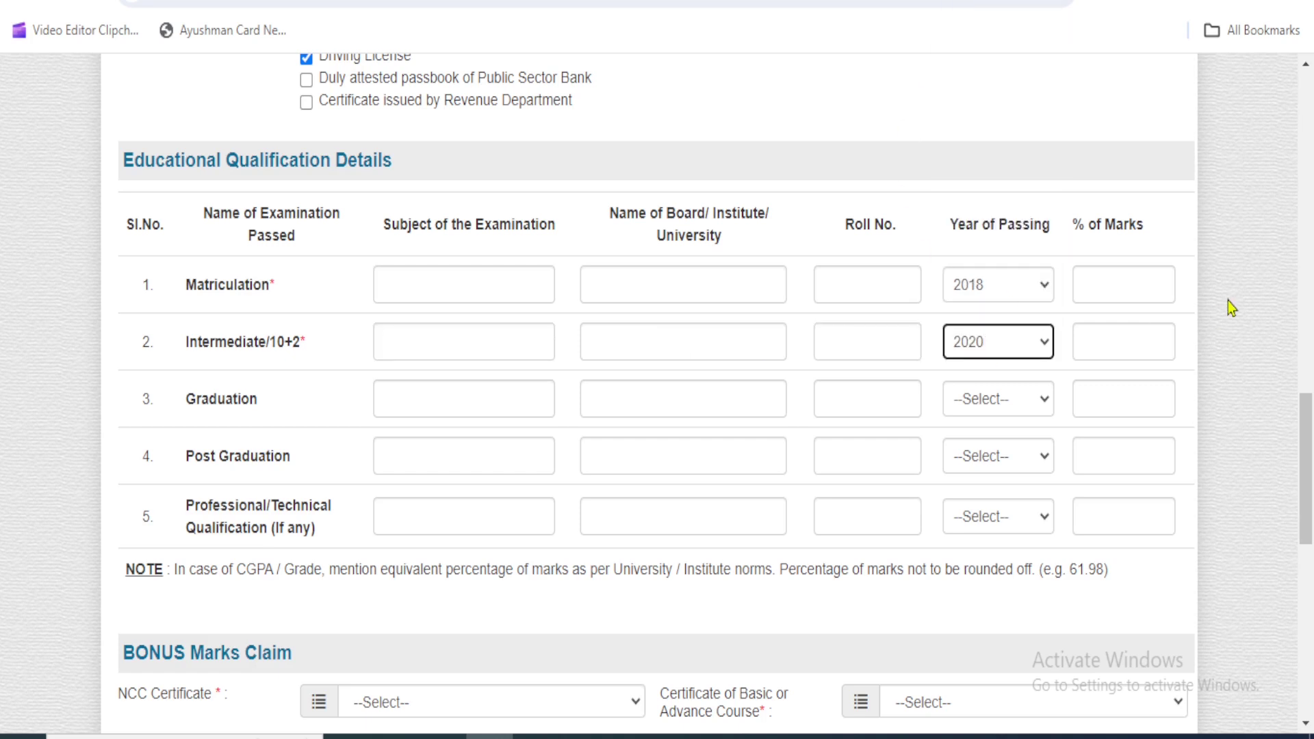
left_click(1134, 344)
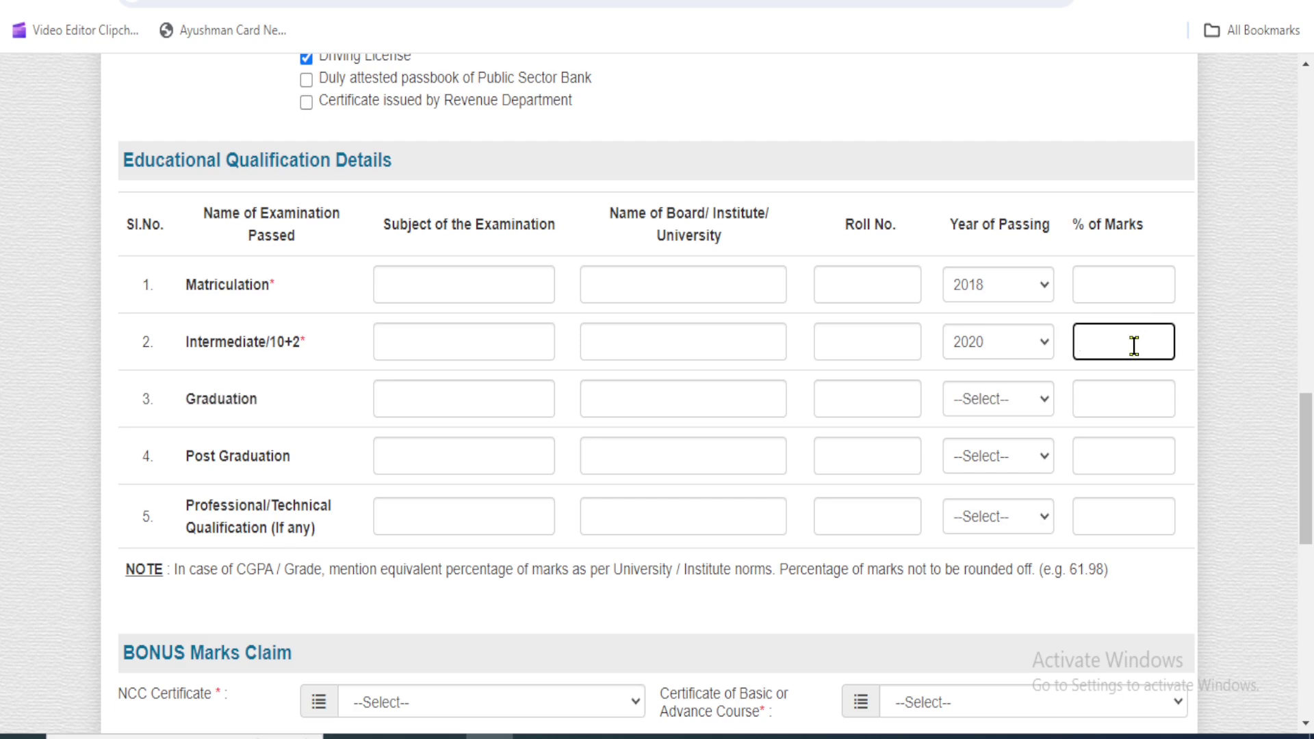
Step: Set both NCC Certificate and Certificate of Basic or Advance Course to NO in the bonus marks claim
left_click_drag(1306, 450, 1296, 496)
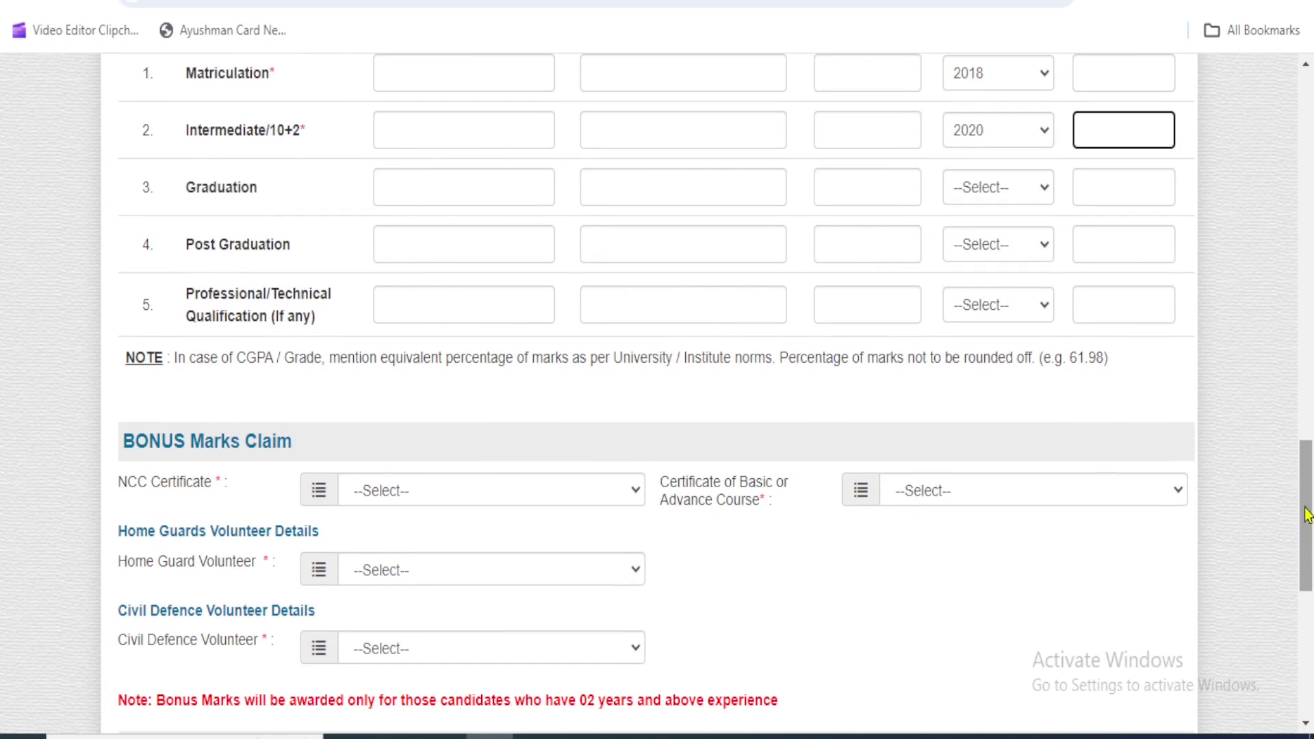
left_click_drag(1307, 515, 1308, 583)
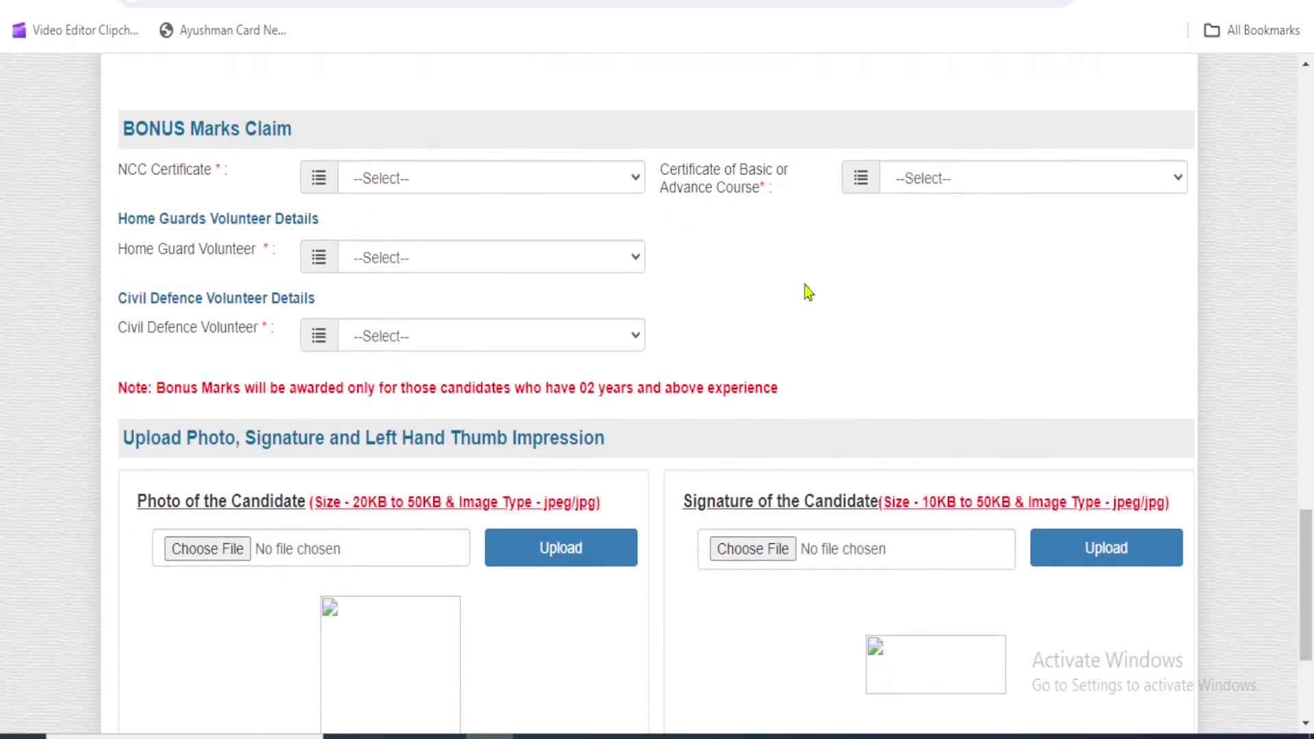
left_click(416, 183)
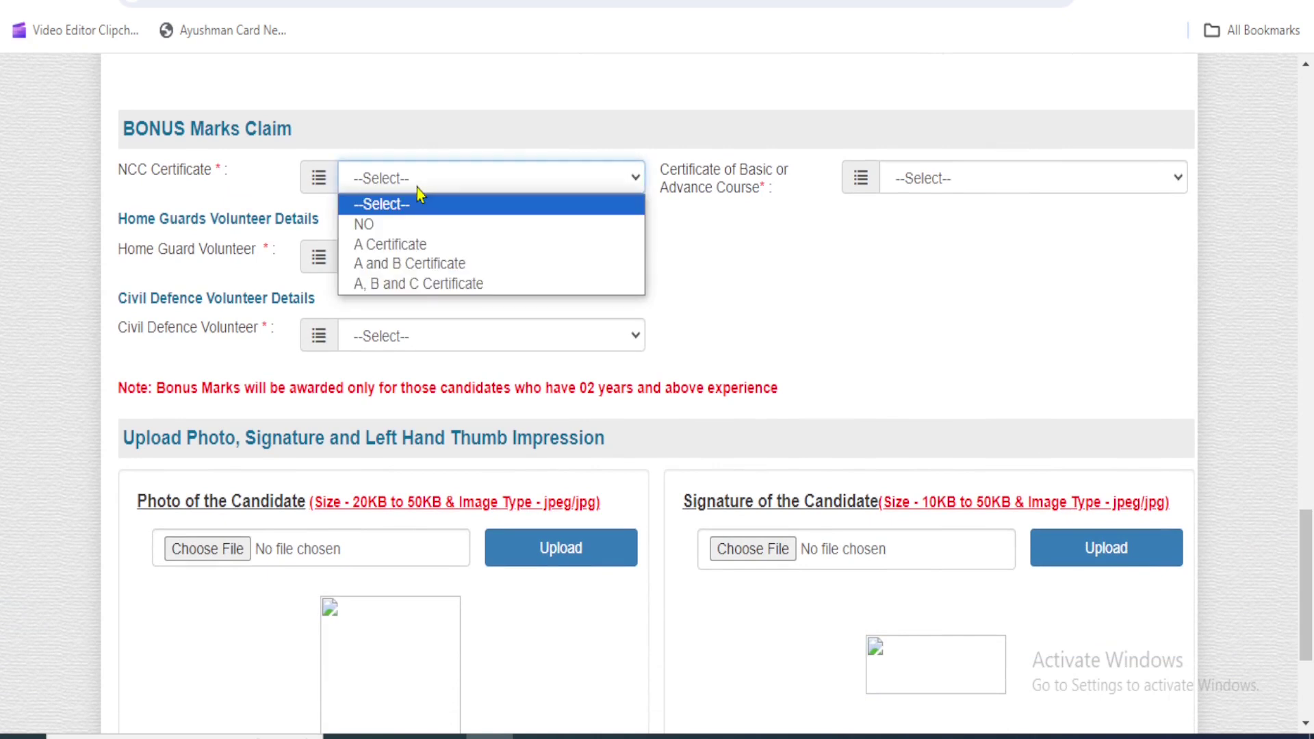
left_click(459, 232)
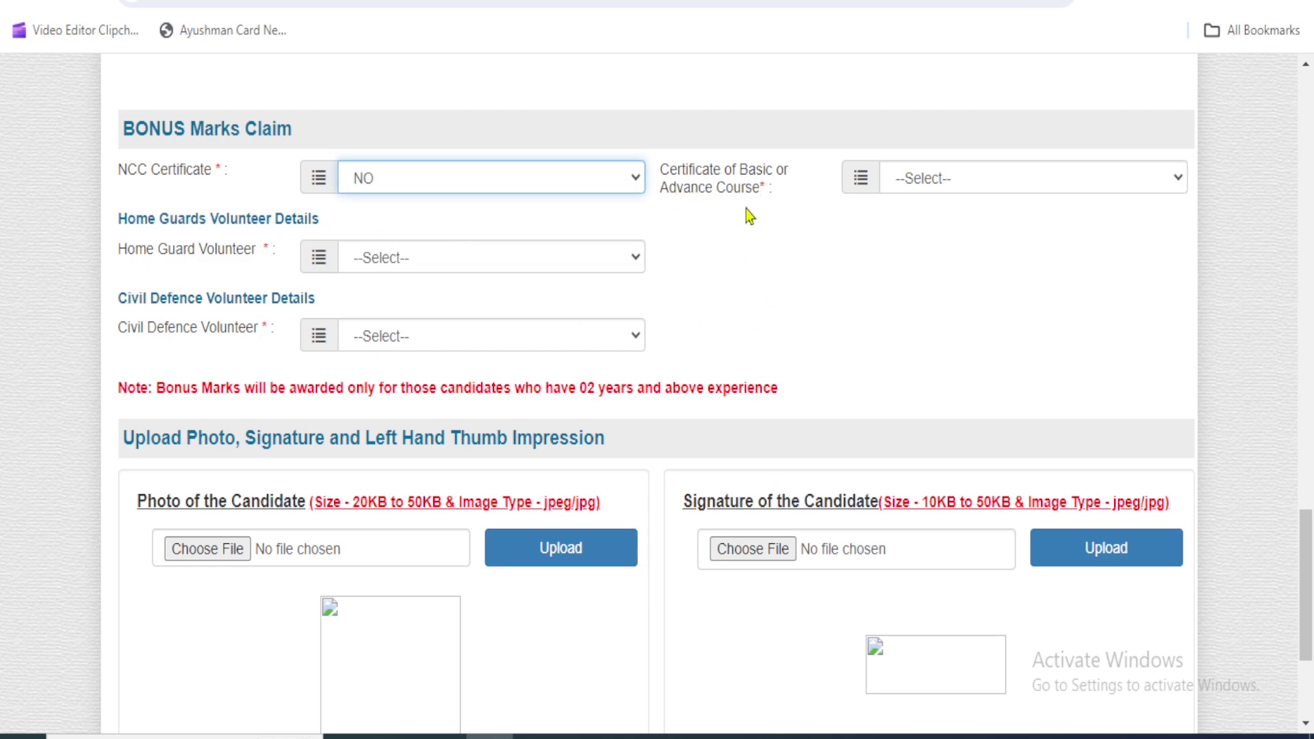
left_click(1024, 189)
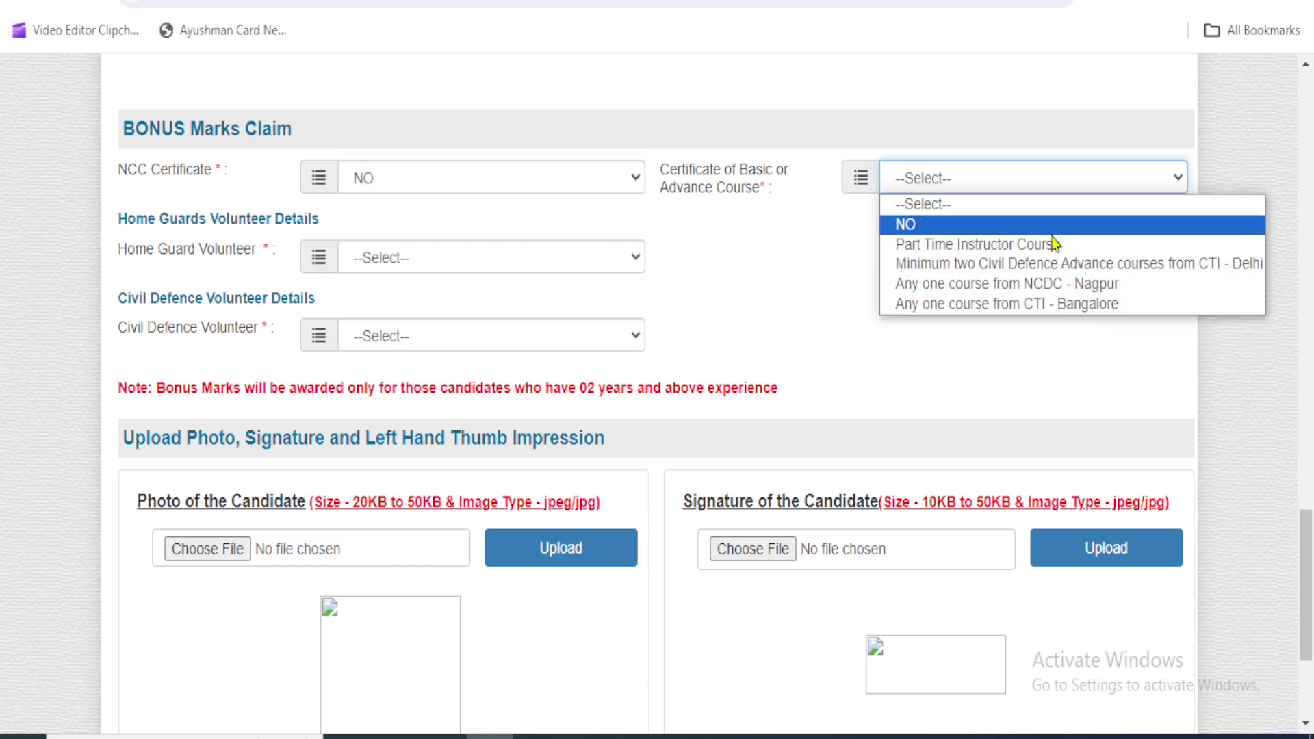
left_click(975, 225)
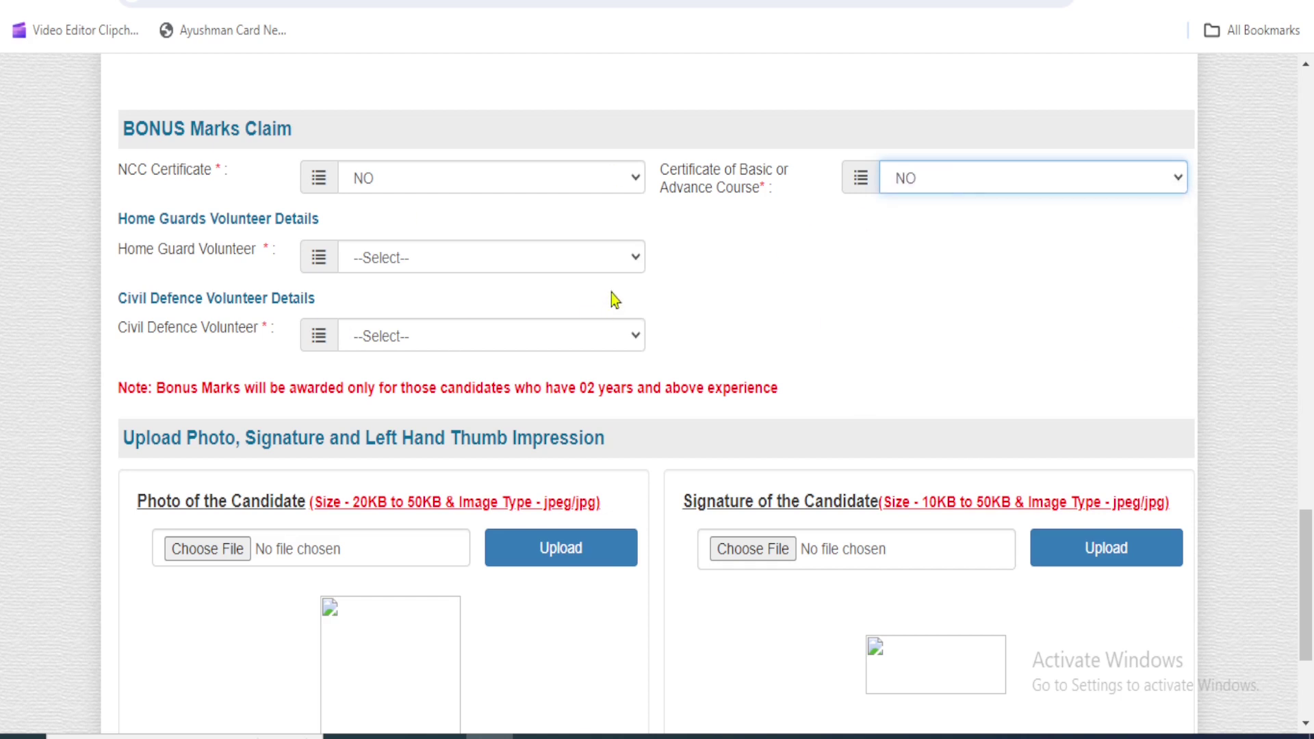
Step: Set both Home Guard Volunteer and Civil Defence Volunteer to NO
left_click(388, 268)
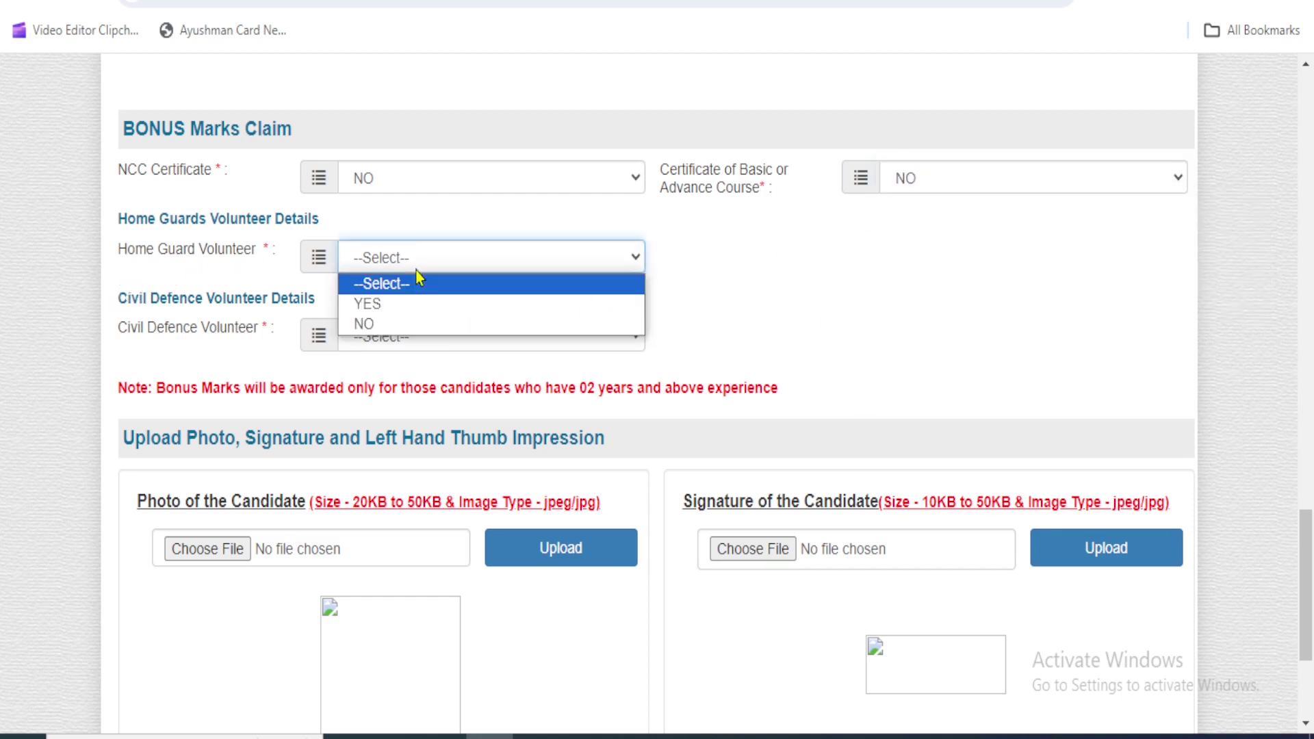
left_click(429, 325)
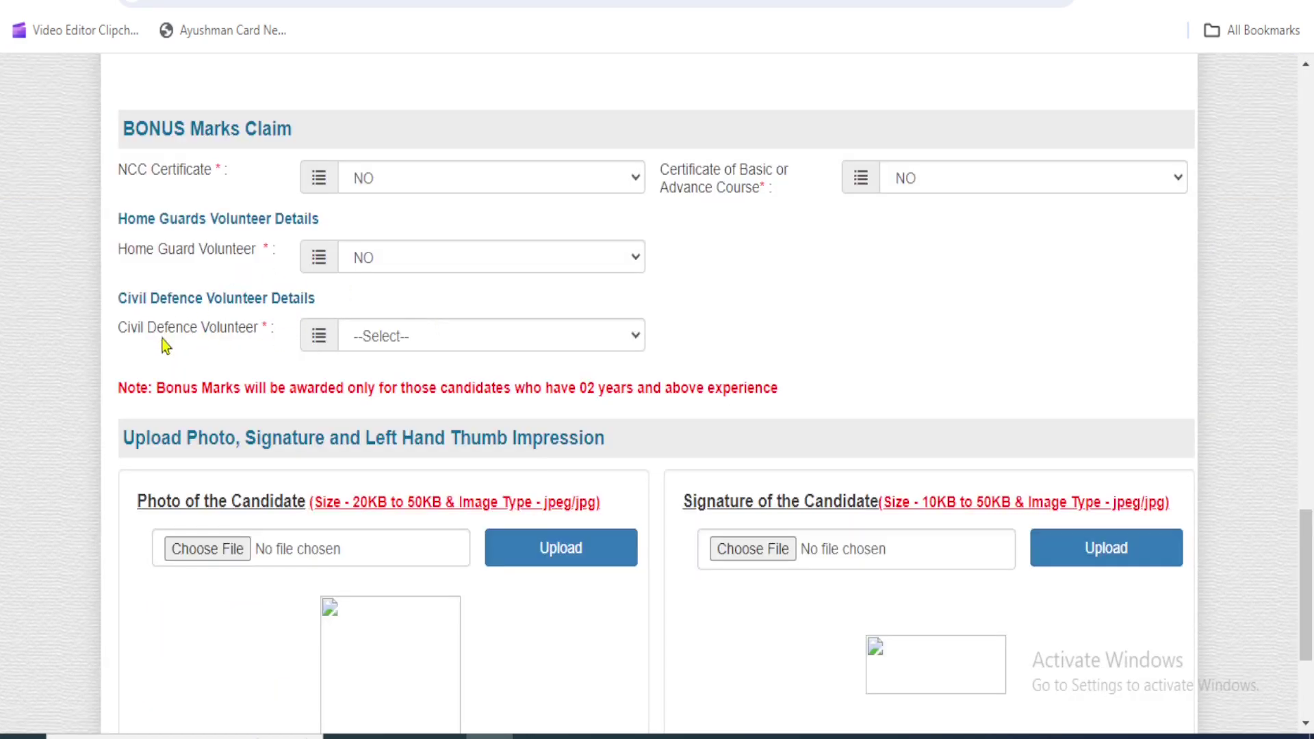
left_click(391, 342)
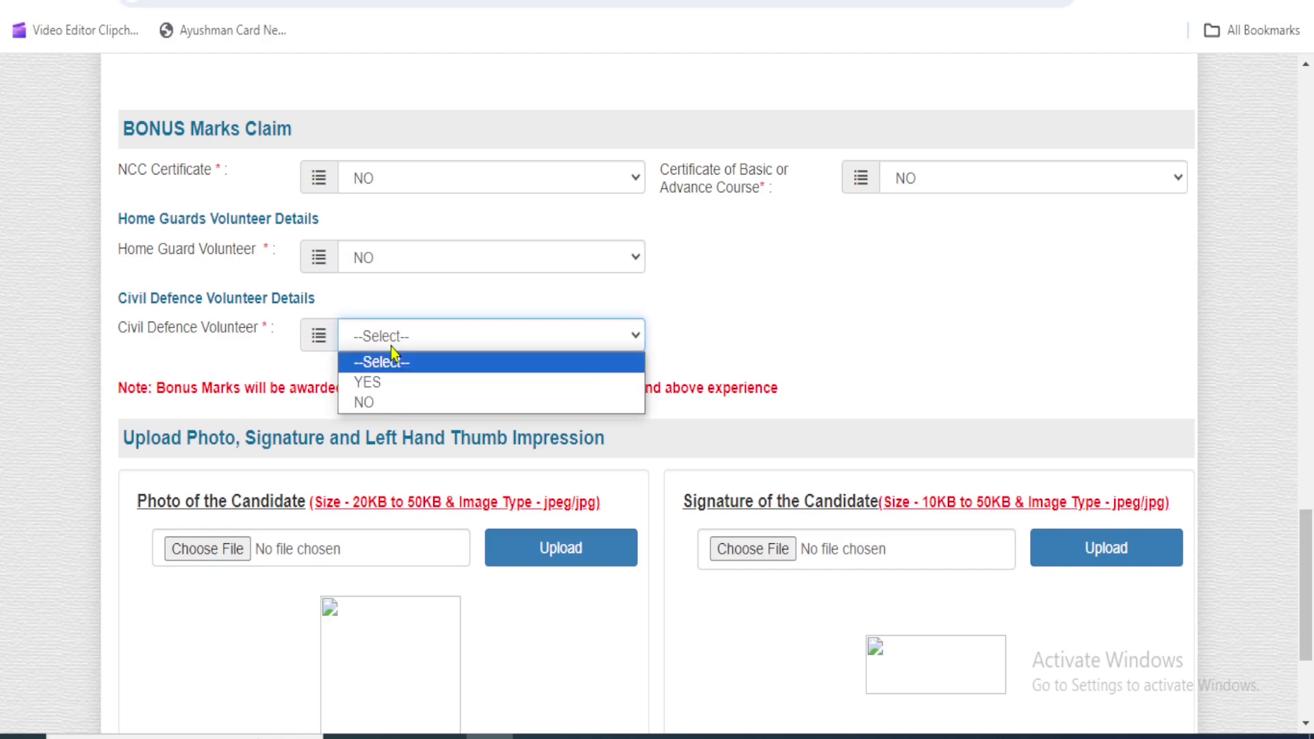
left_click(408, 409)
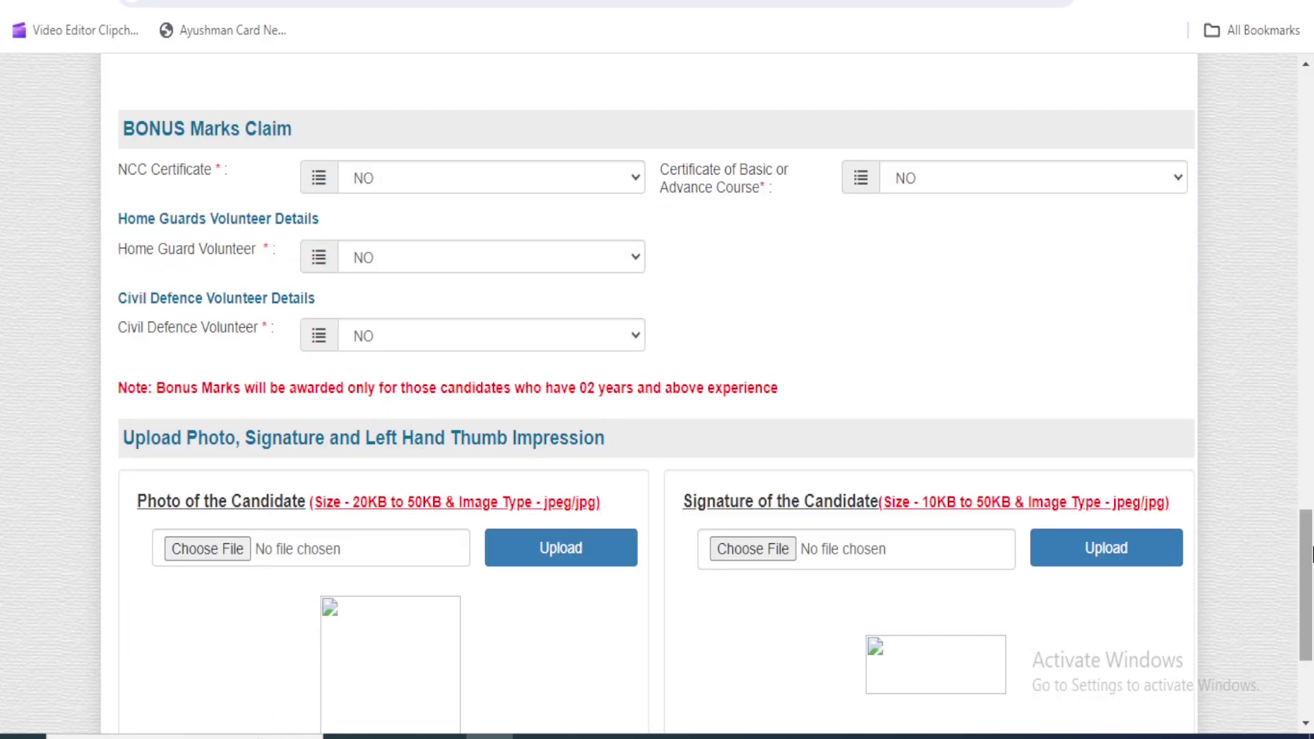
Step: Examine the file size and image type requirements for the candidate's photo, signature and left hand thumb impression uploads
left_click_drag(1311, 555, 1311, 609)
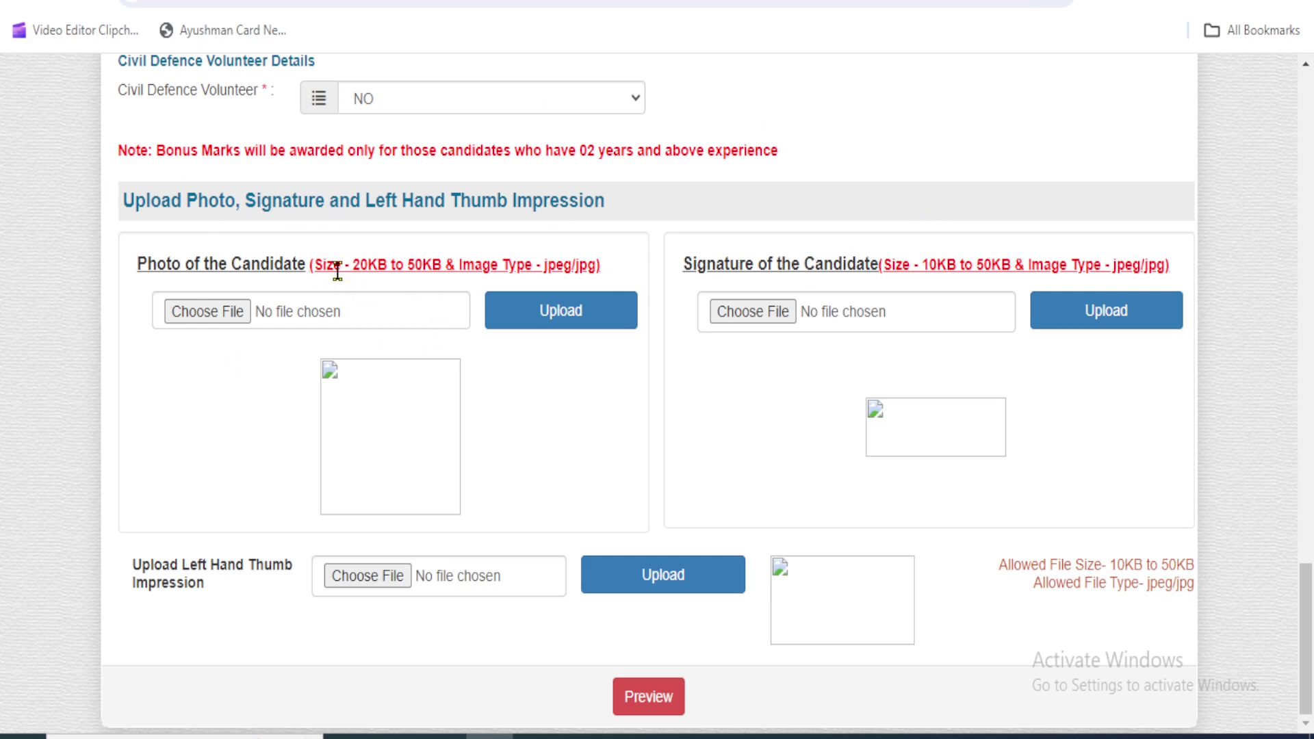
left_click_drag(323, 264, 588, 268)
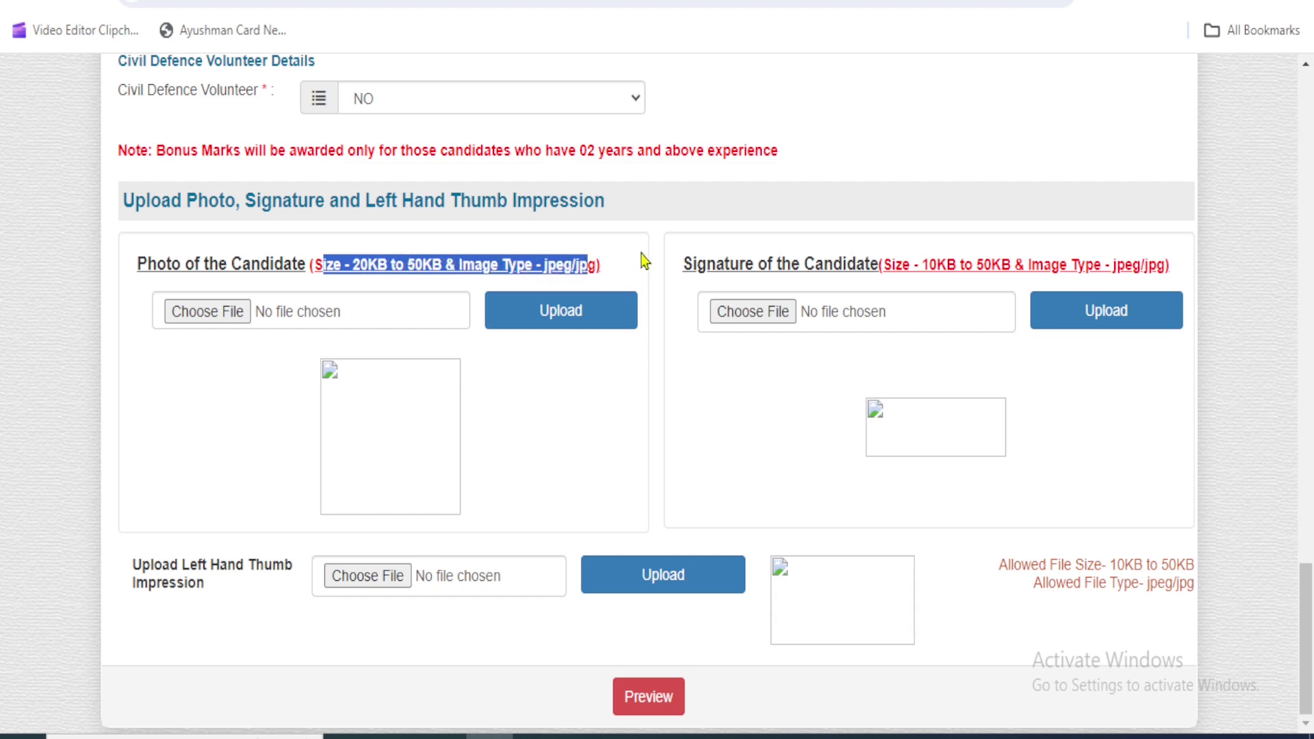
left_click(641, 253)
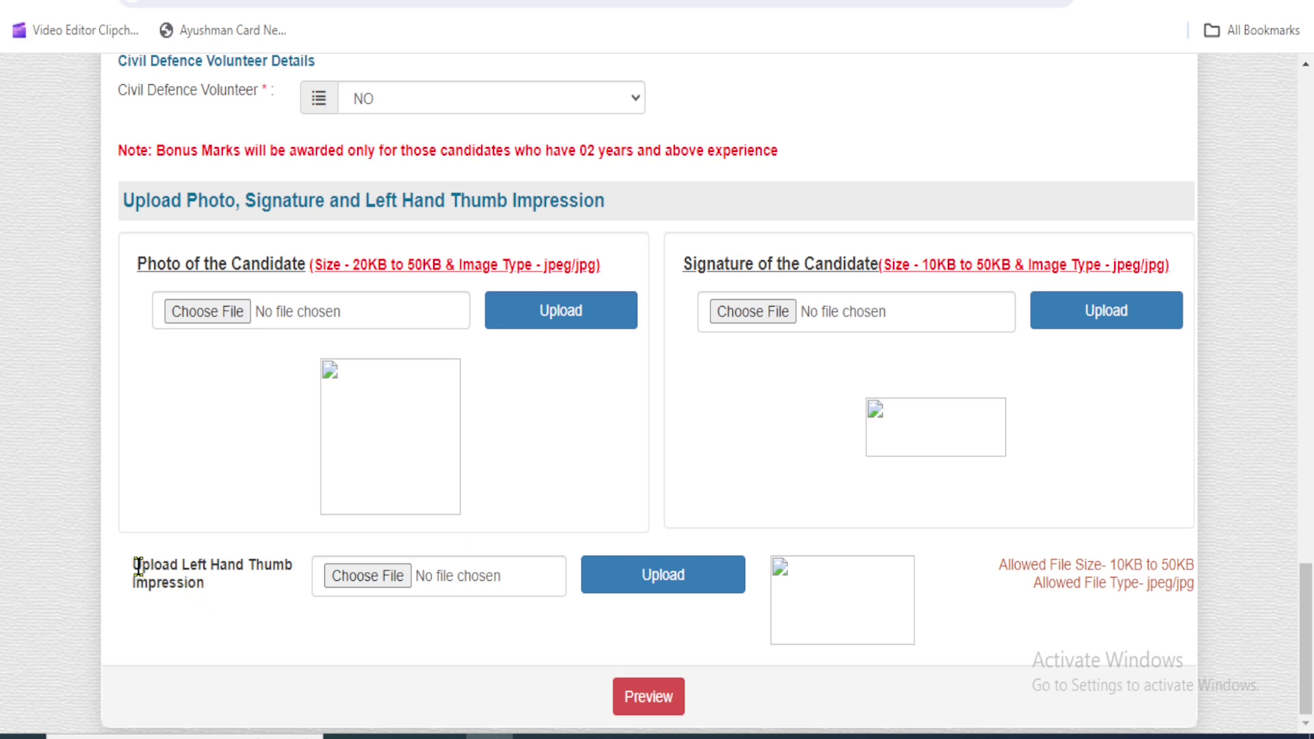
left_click_drag(143, 565, 204, 583)
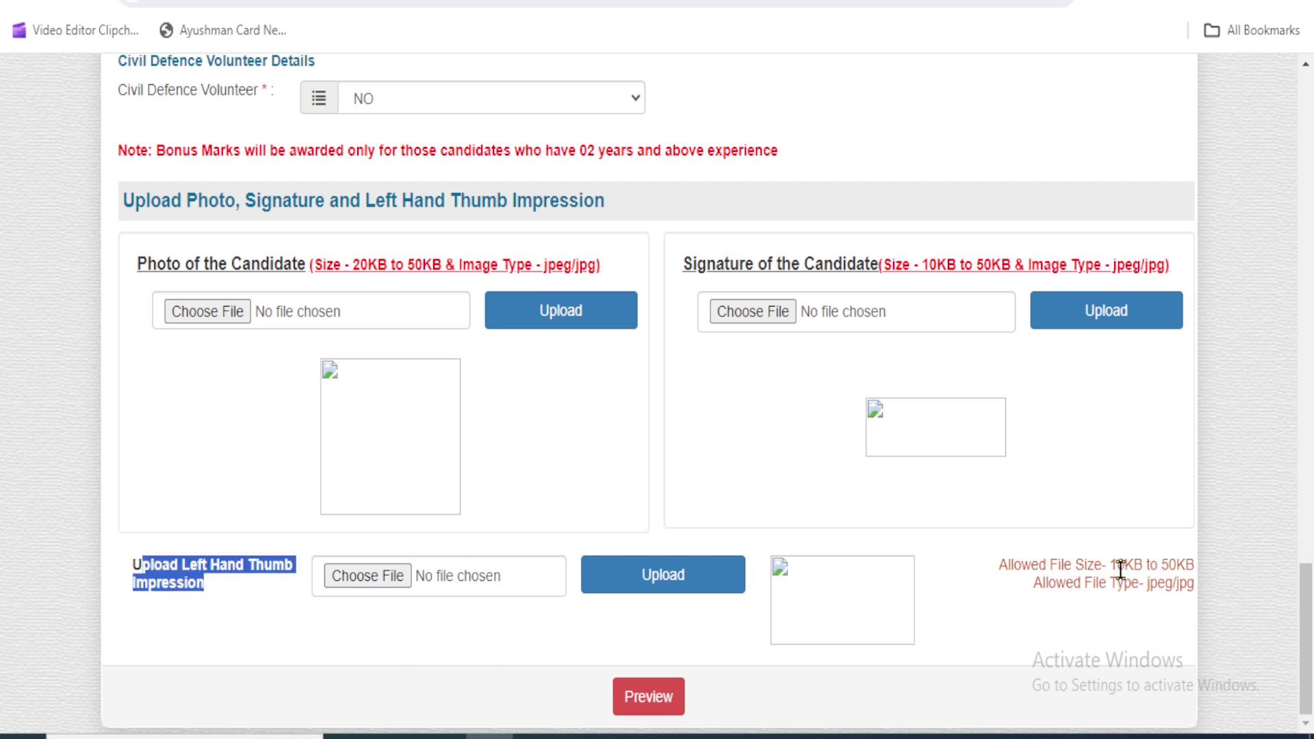
left_click_drag(1118, 564, 1157, 565)
left_click(941, 626)
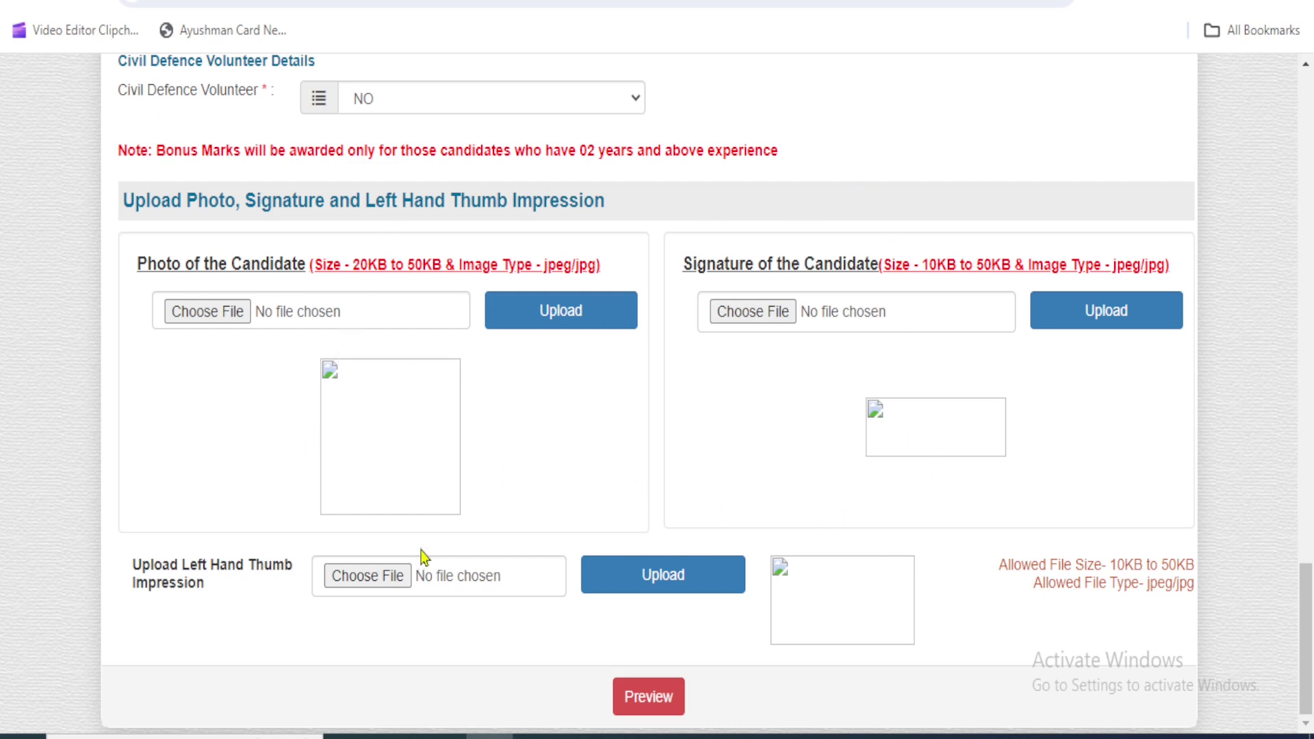
Step: Preview the application and go through its OTP and captcha fields above the declaration without filling them
left_click(656, 700)
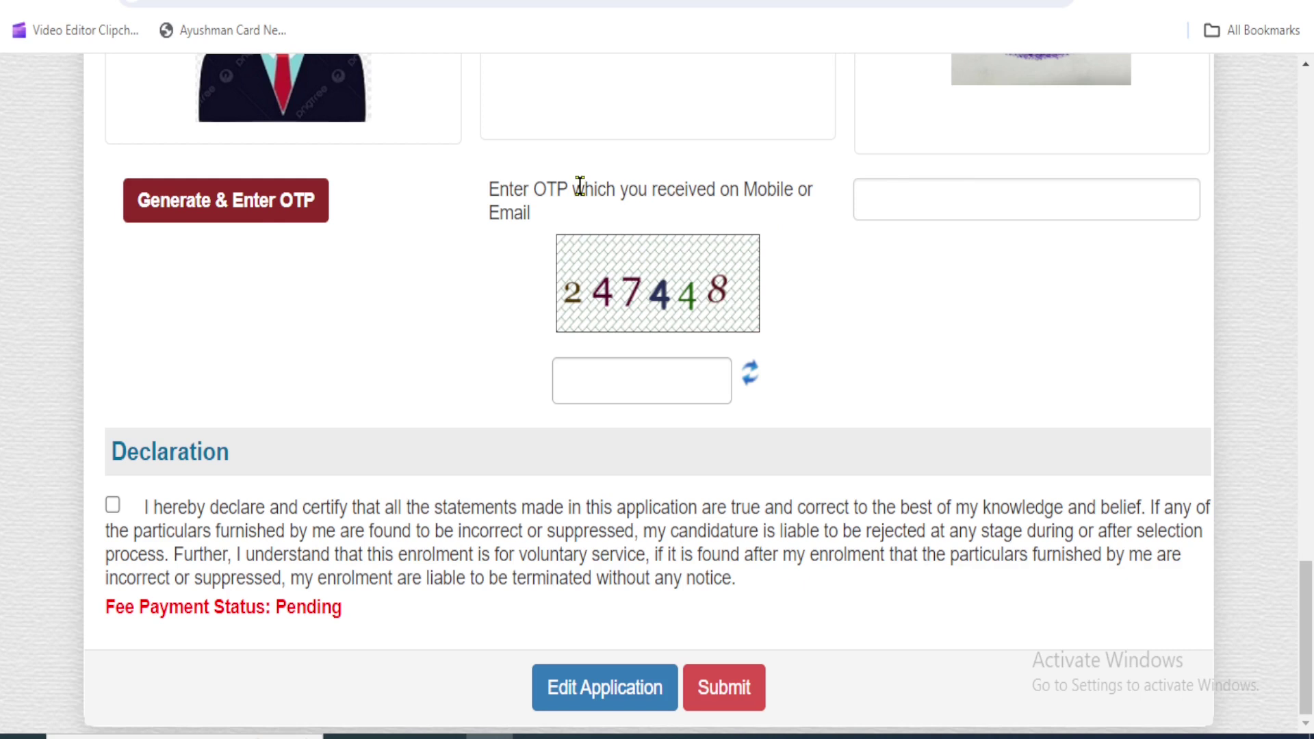
left_click_drag(499, 189, 745, 194)
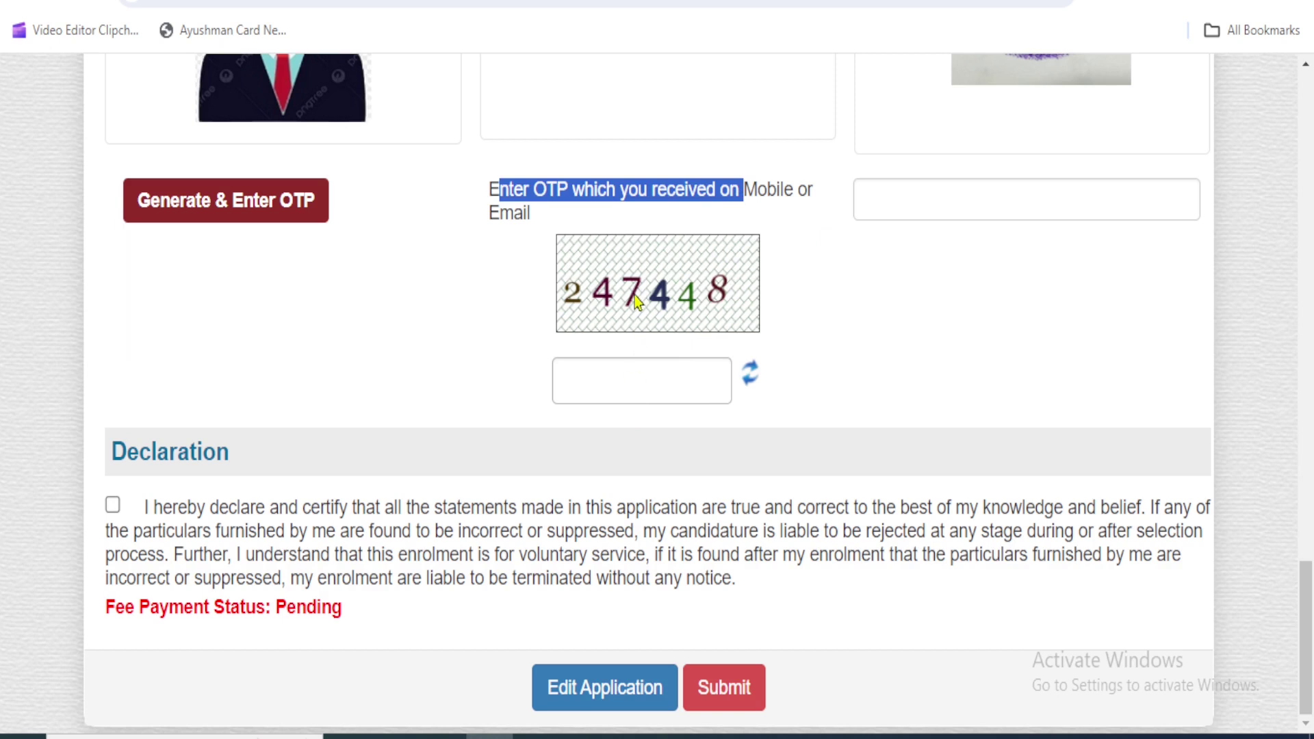
left_click(627, 373)
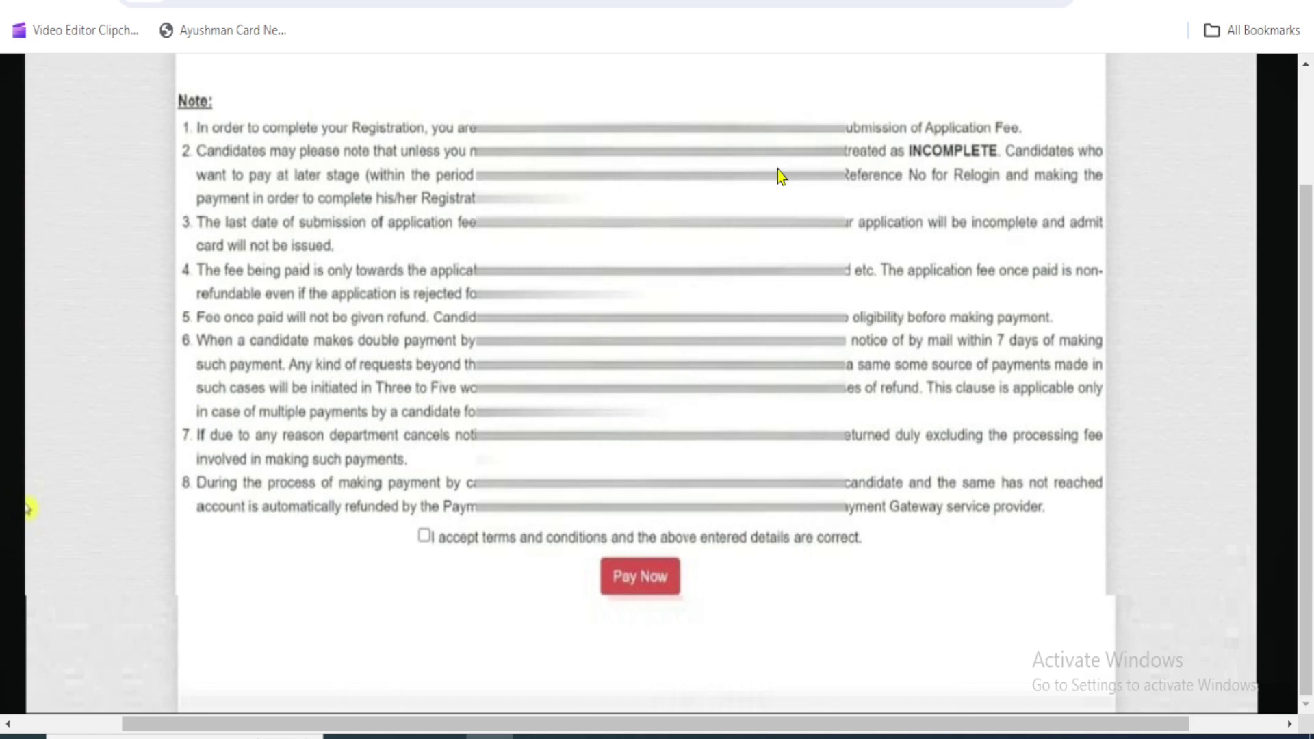
Step: Proceed from the application fee notes to the online payment page
left_click(640, 577)
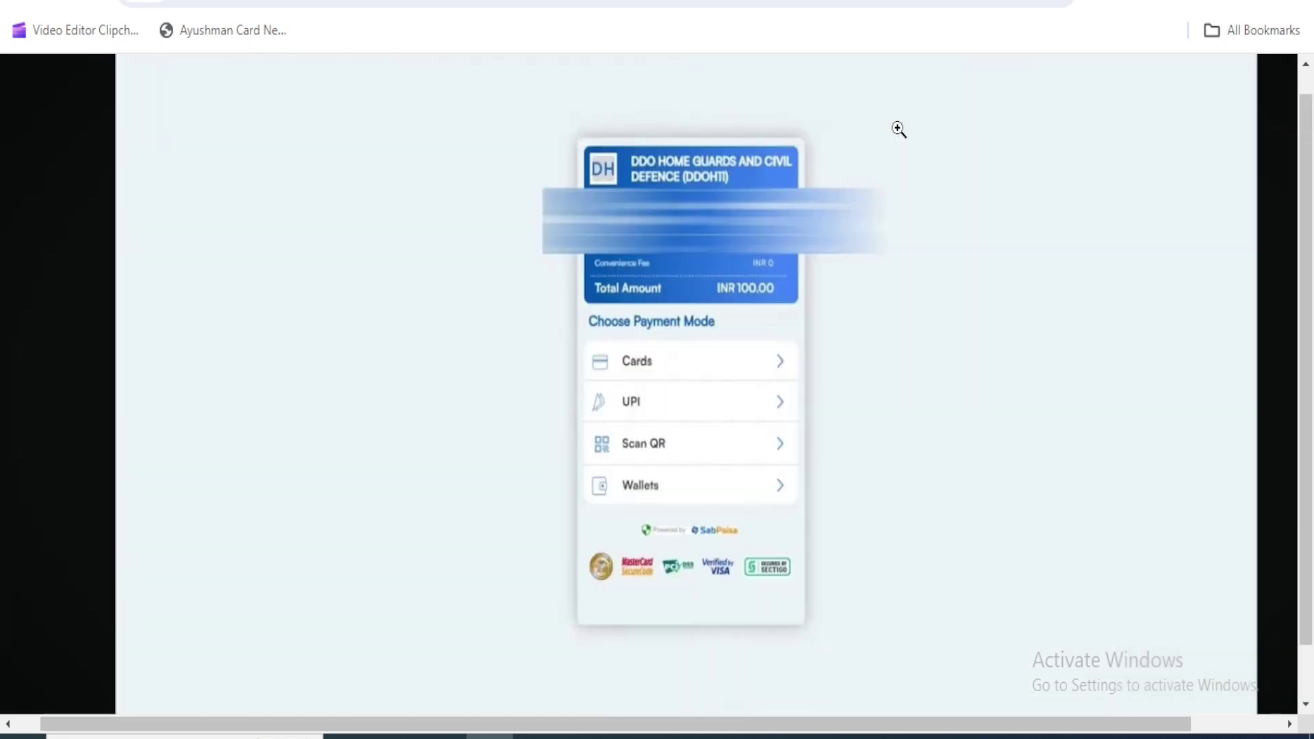